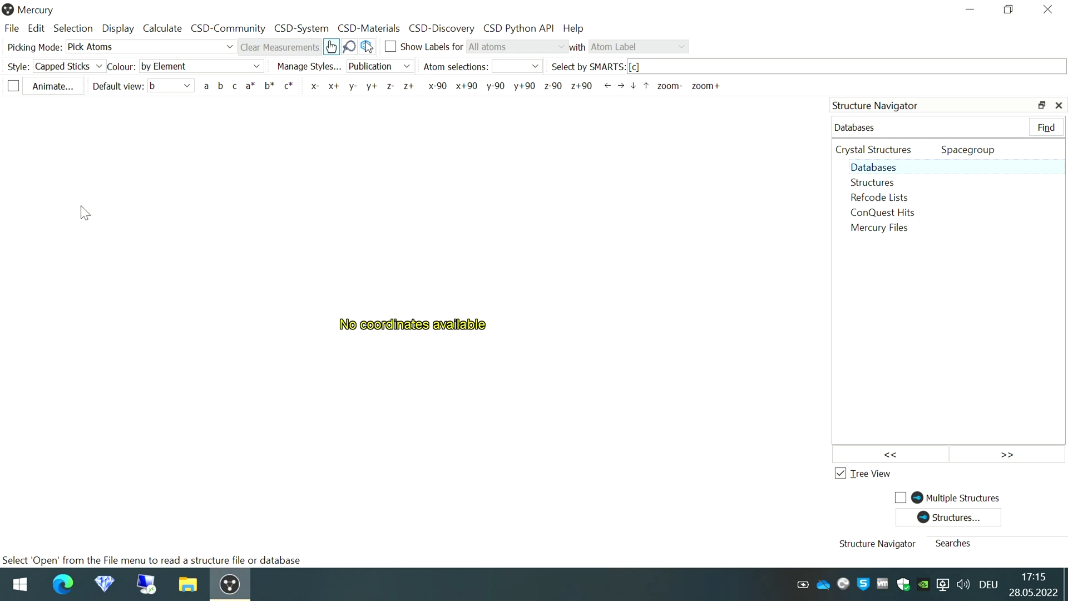
Step: Open the crystal structure file ax2066_f from the AX2066_MesStarPCHQuin_f folder
click(12, 28)
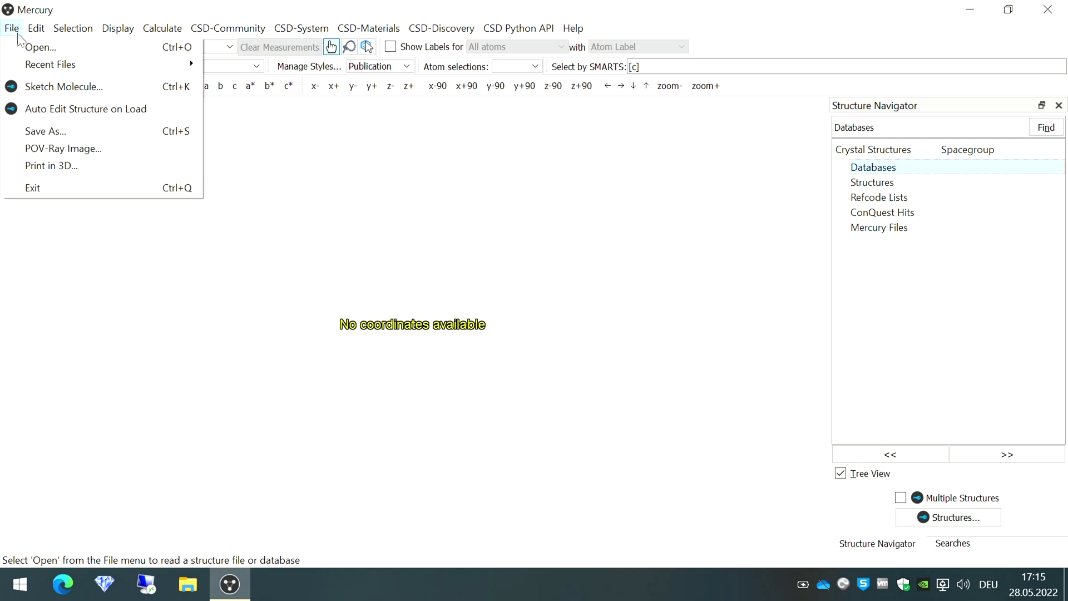
click(40, 48)
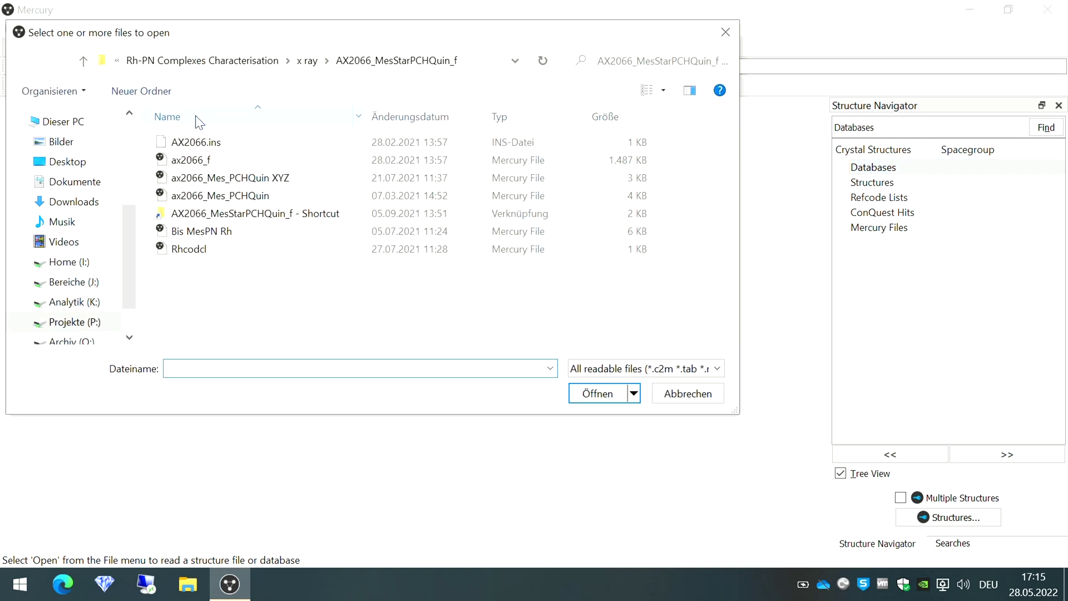
click(230, 159)
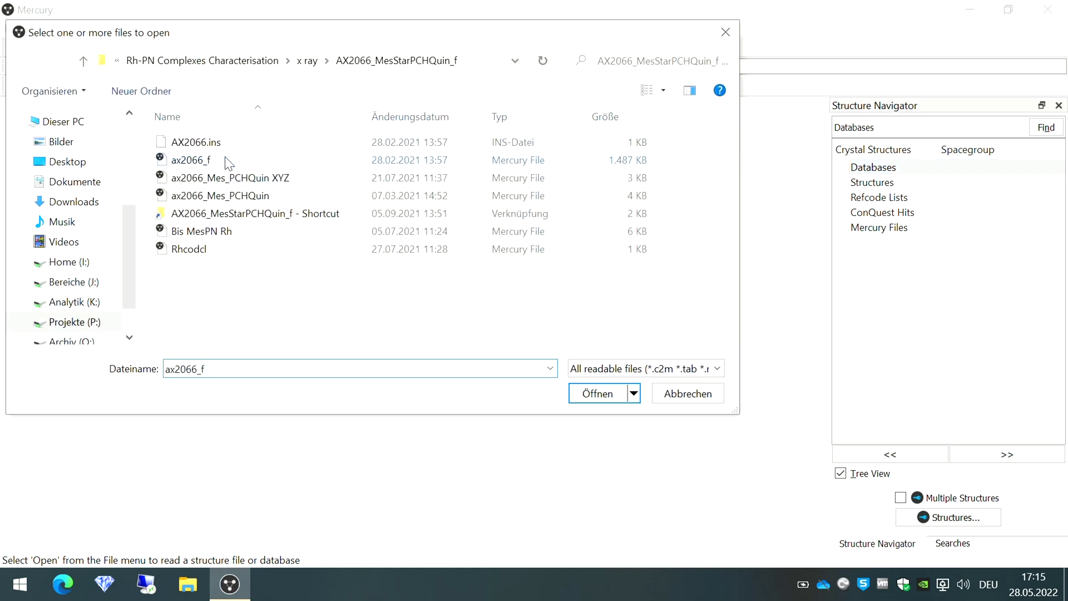
click(596, 394)
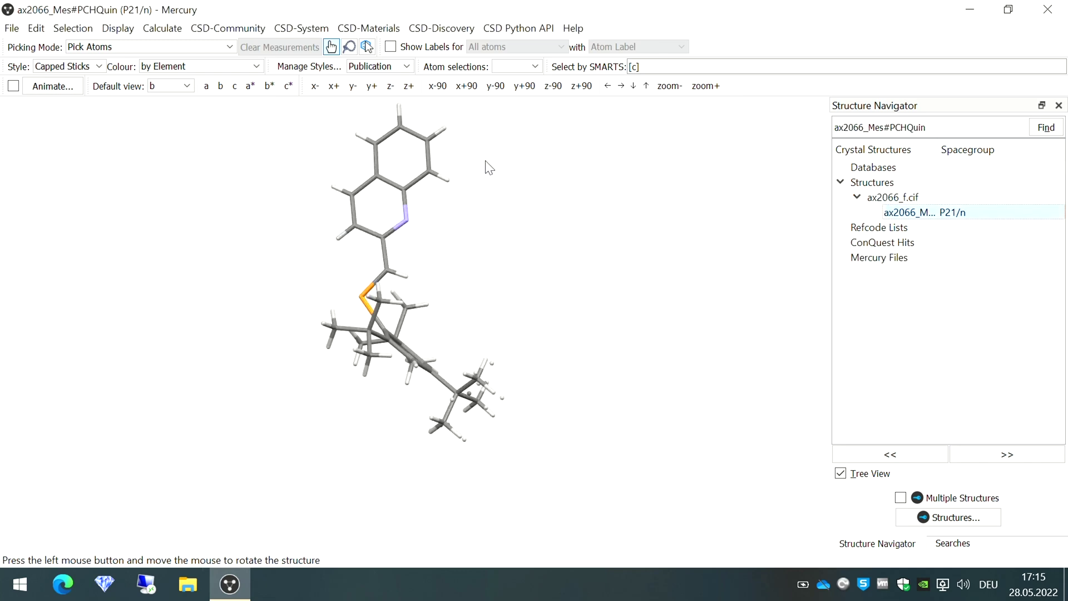
Step: Delete the stray disordered atoms floating around the outer tert-butyl group of the molecule
drag(489, 165, 199, 392)
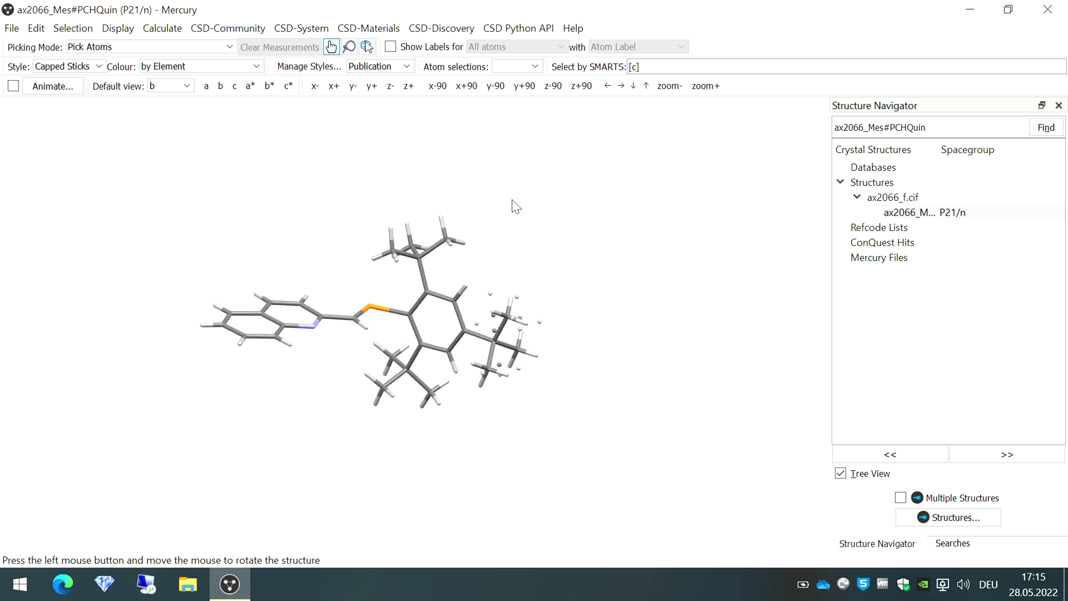
drag(507, 220, 519, 176)
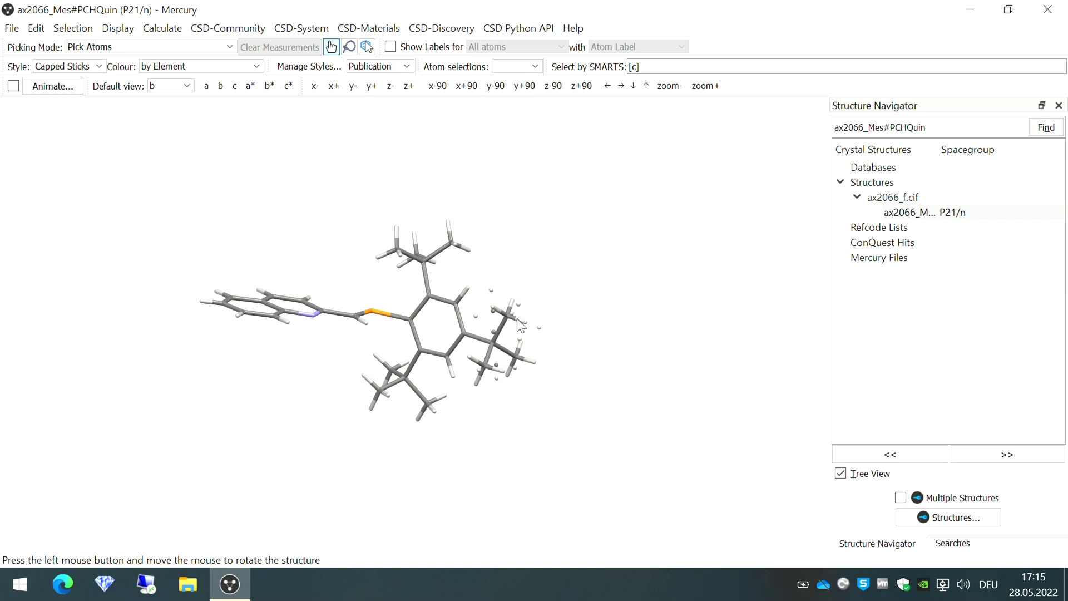
right_click(490, 293)
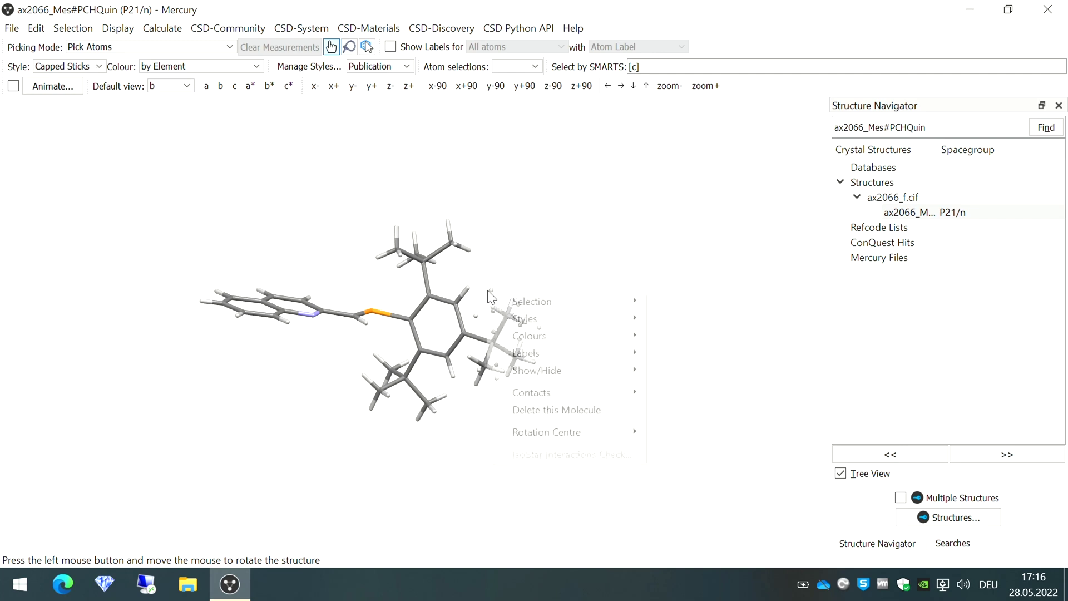
click(572, 414)
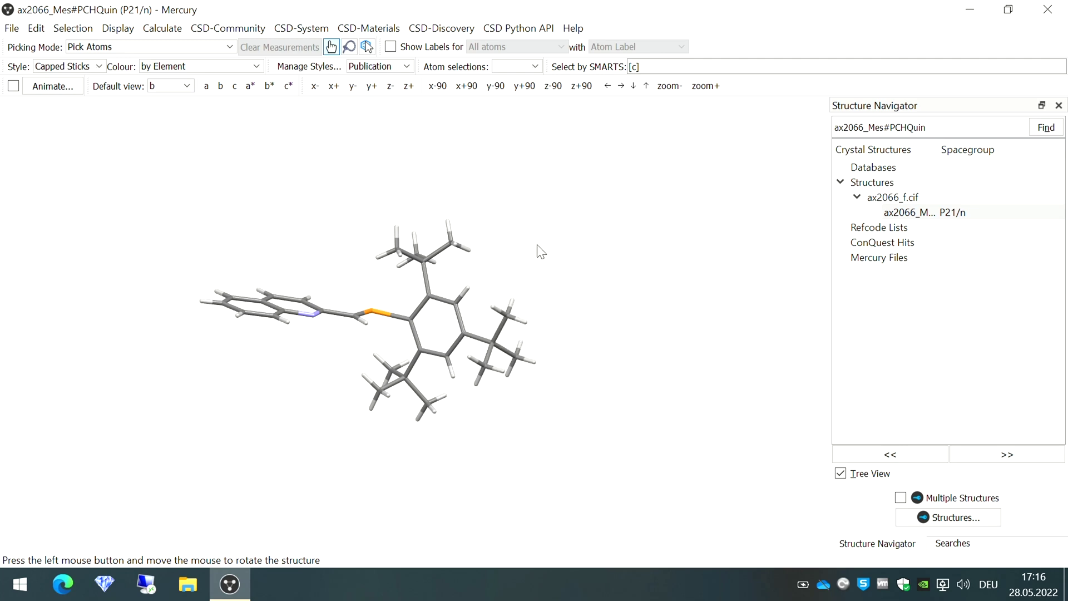
Step: Display the molecule in the Wireframe style and inspect it
drag(393, 185, 341, 329)
drag(352, 241, 378, 222)
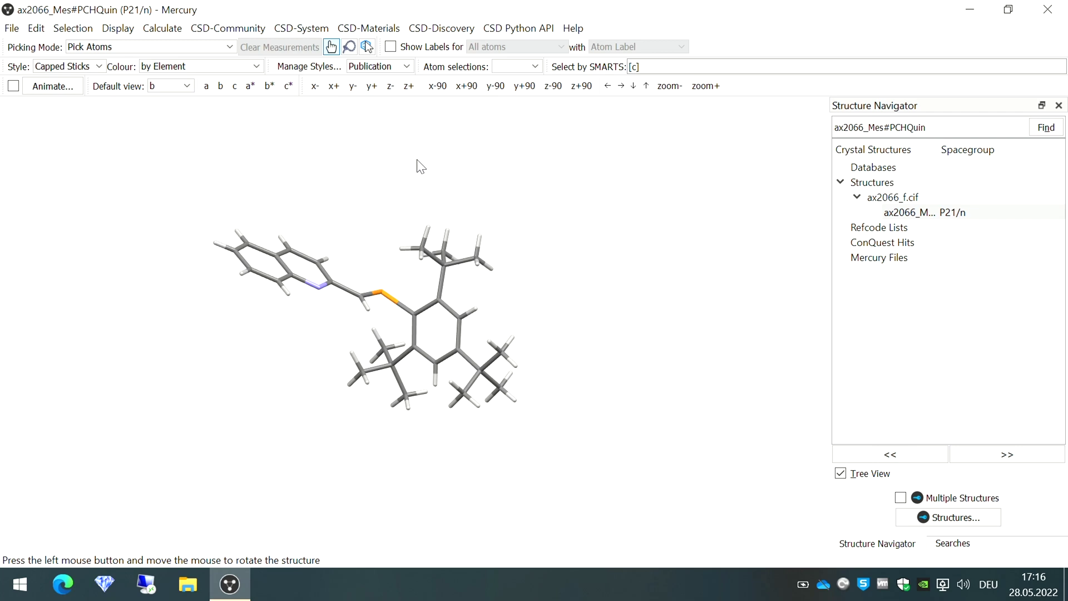
drag(420, 165, 384, 307)
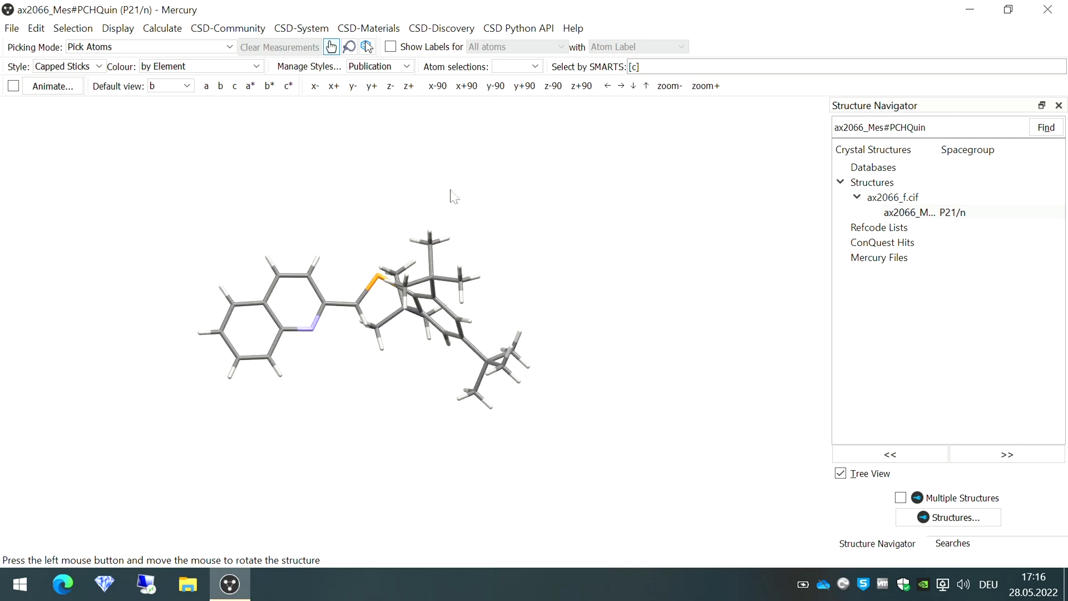
drag(389, 445, 393, 372)
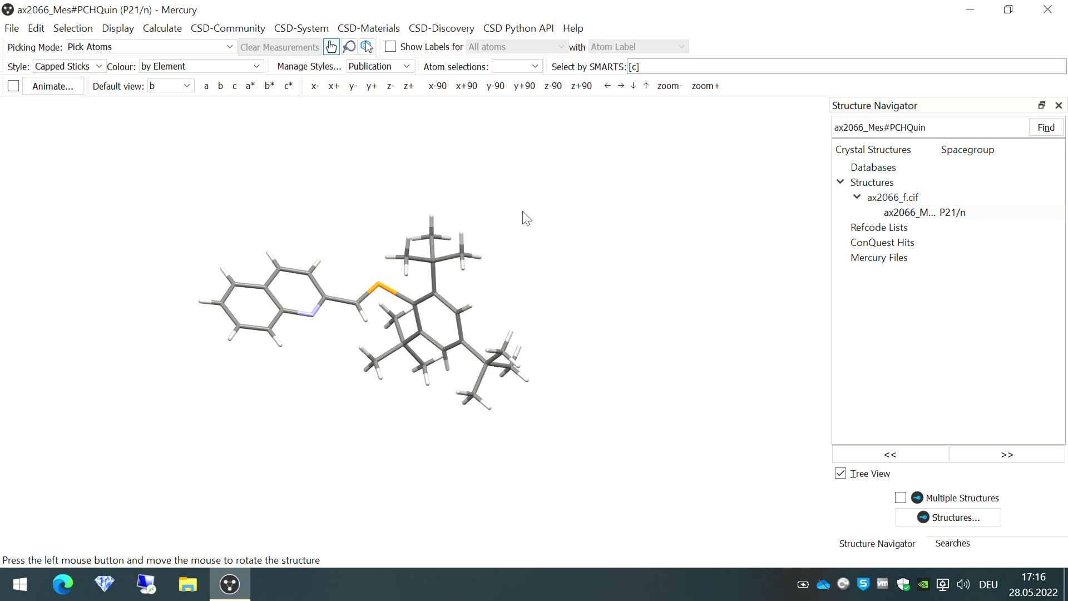
click(102, 69)
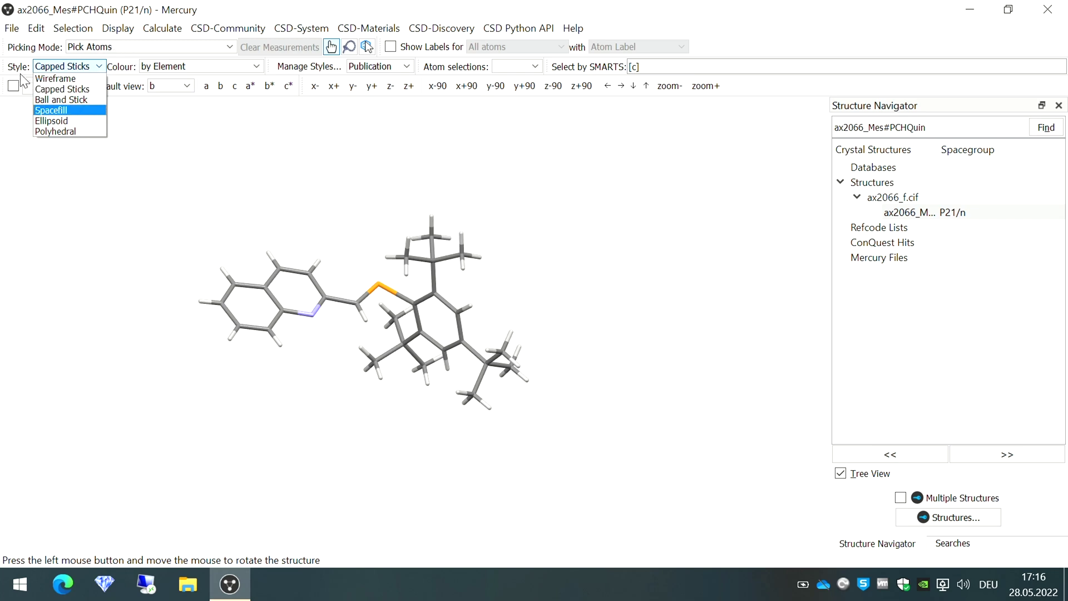
click(65, 80)
drag(421, 222, 424, 169)
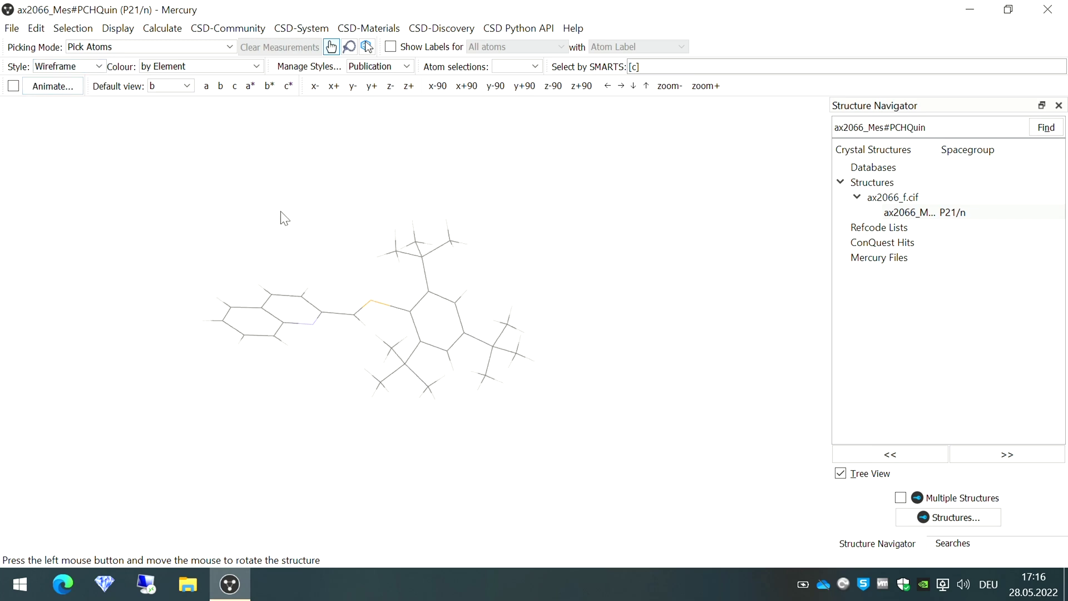
Step: Display the molecule in the Ball and Stick style and inspect it
click(83, 67)
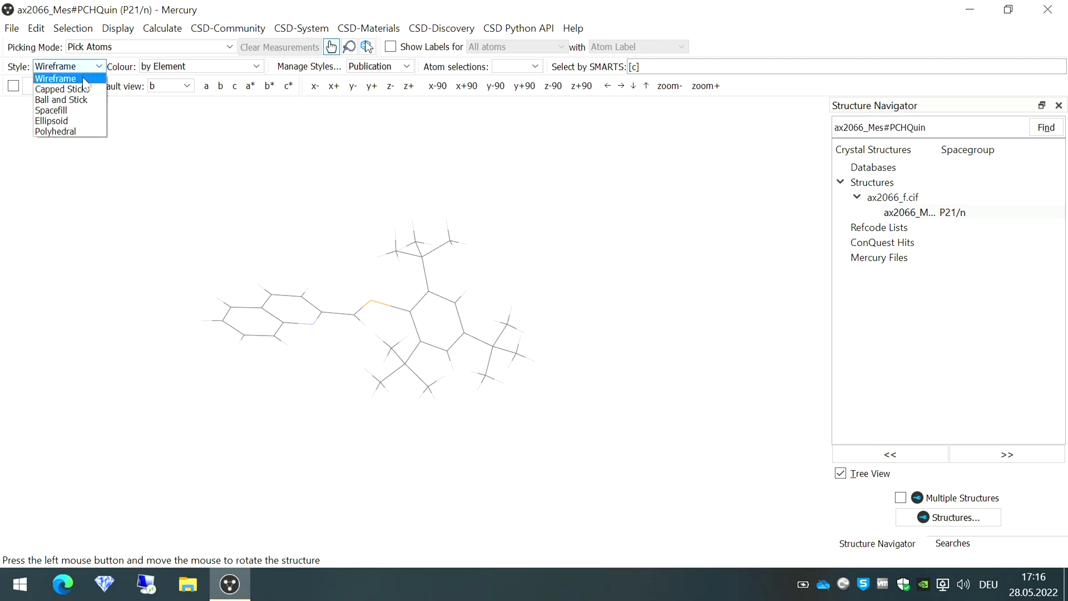
click(85, 100)
drag(374, 222, 413, 225)
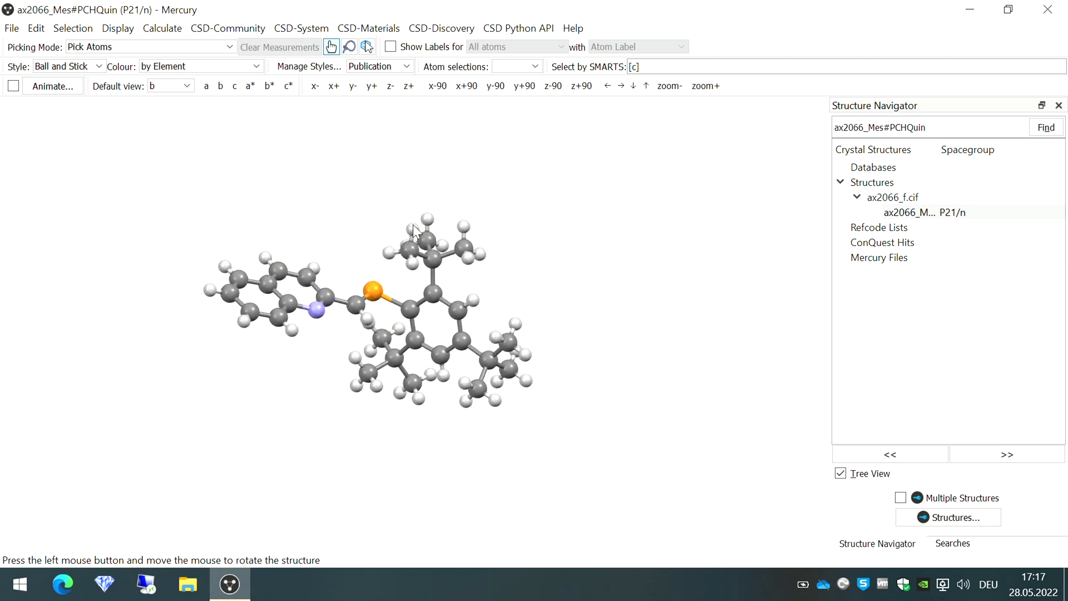
Step: Change the molecule's display style to Ellipsoid
click(99, 68)
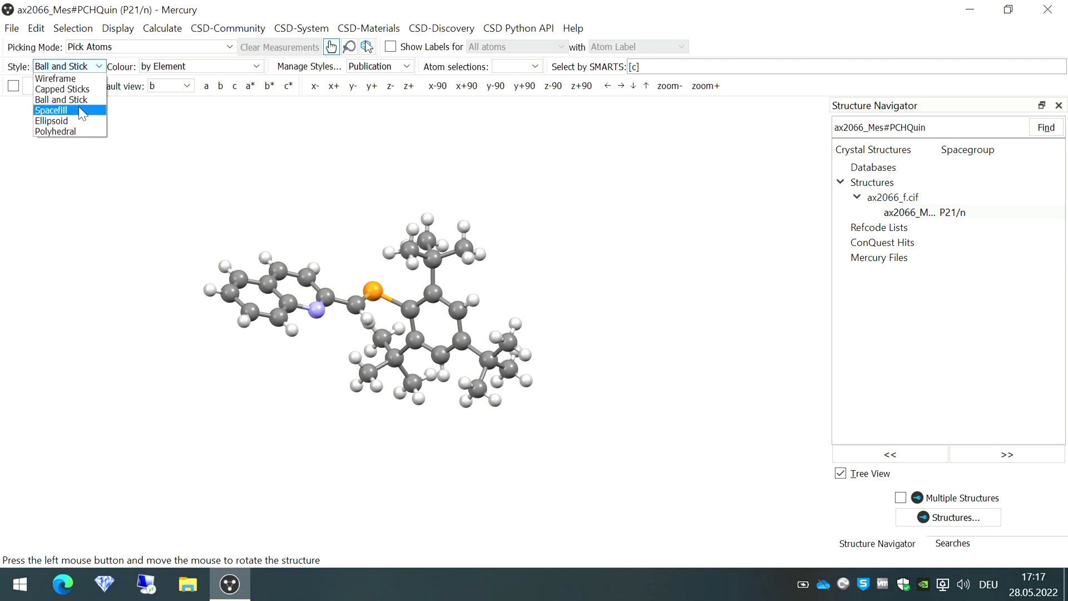
click(74, 121)
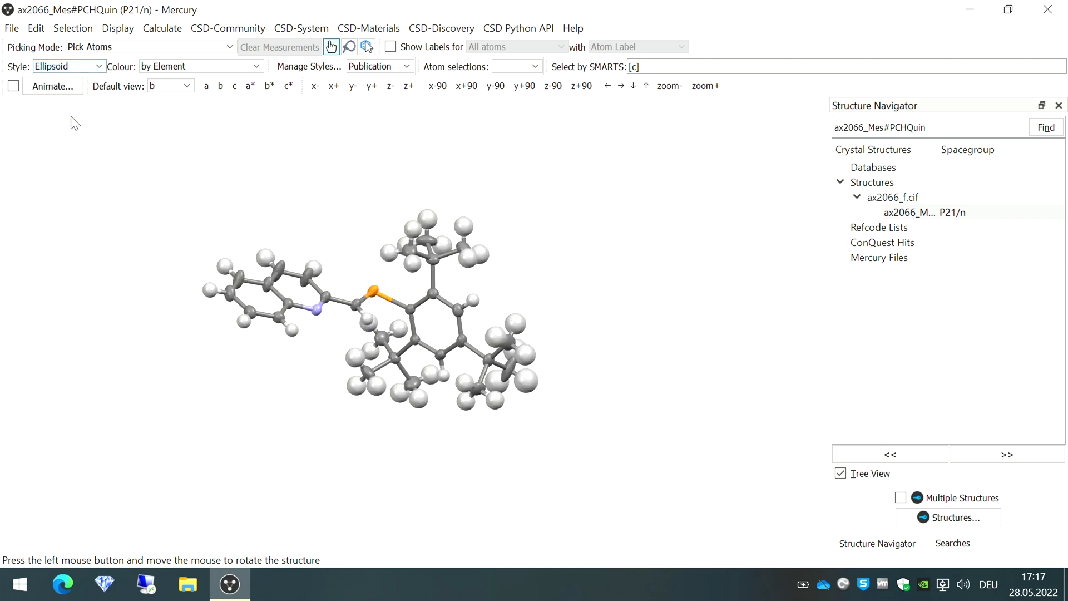
drag(375, 174, 372, 211)
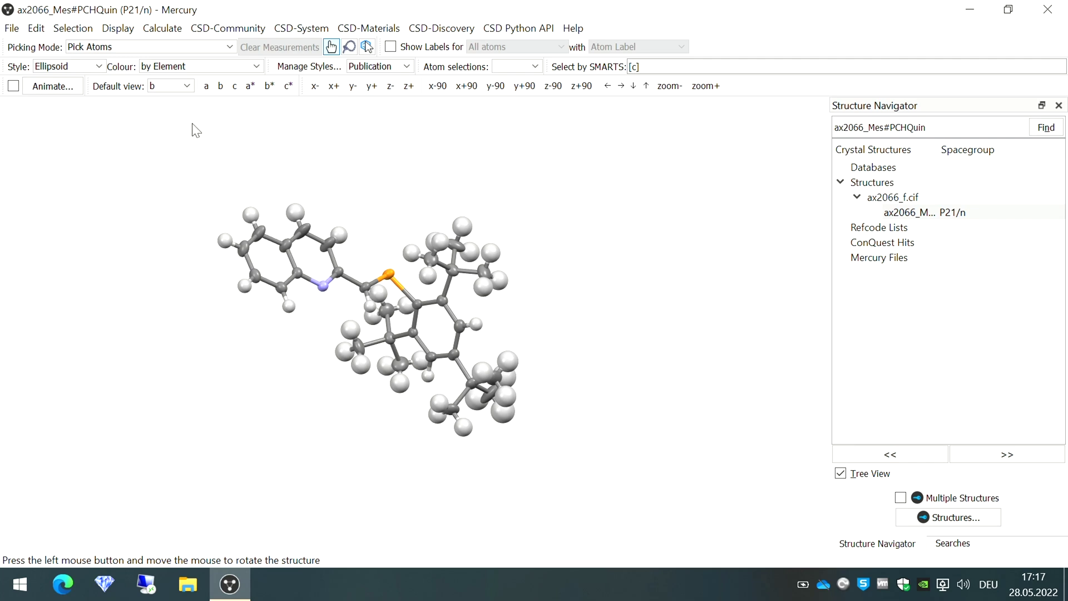
Step: Hide all hydrogen atoms in the ellipsoid structure
click(126, 32)
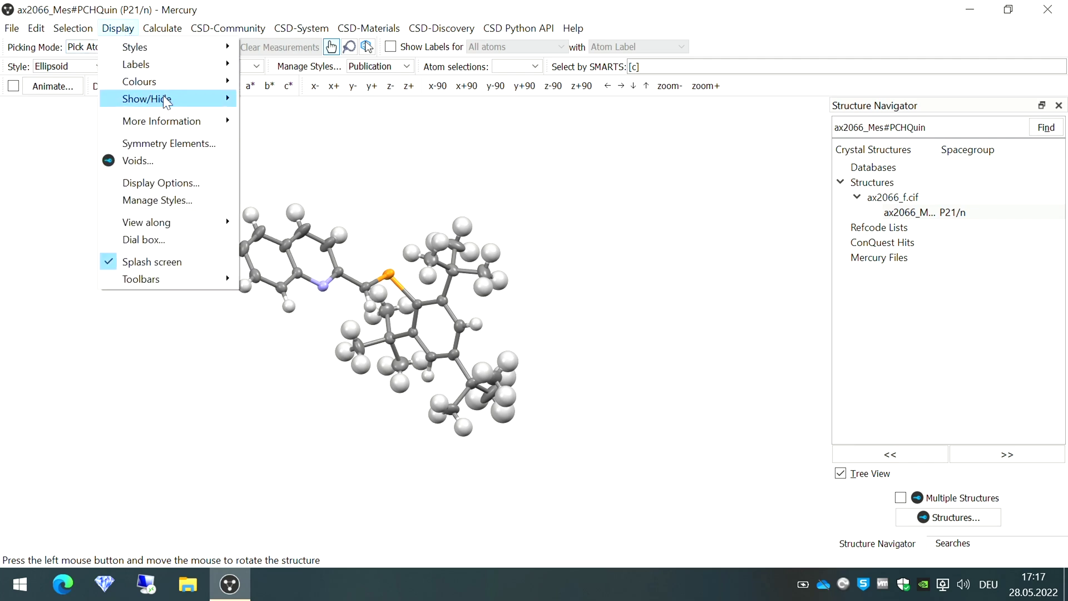
mouse_move(167, 106)
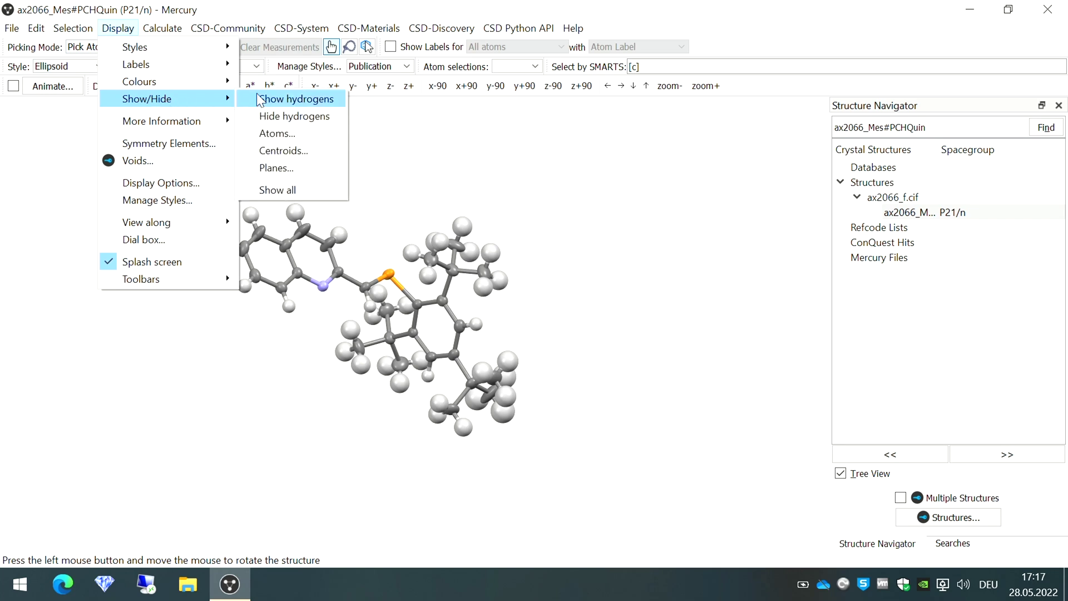
click(278, 118)
drag(515, 243, 496, 232)
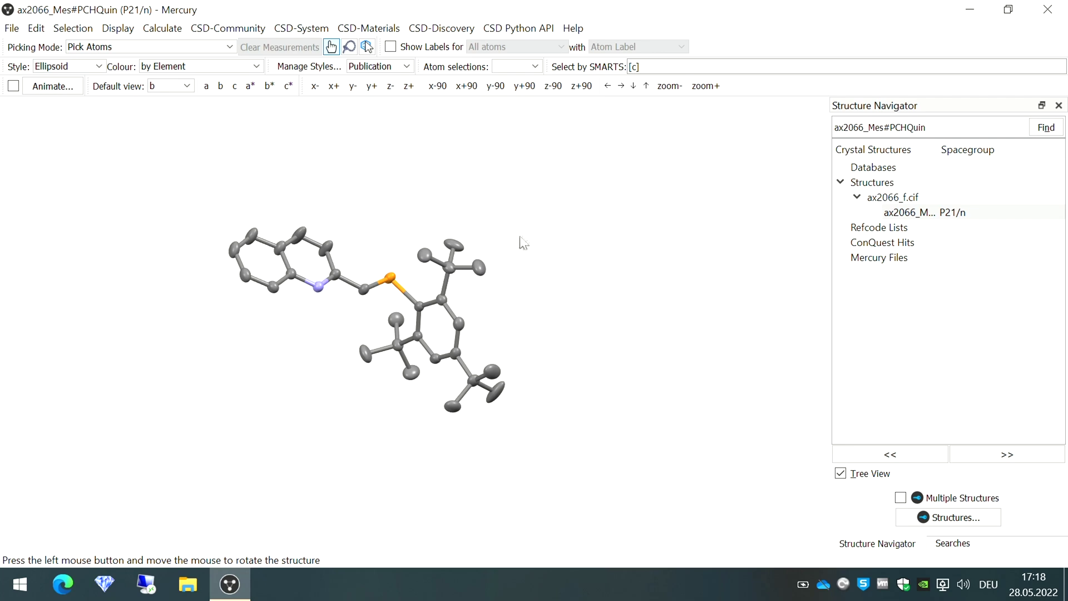
mouse_move(483, 209)
mouse_down()
mouse_move(471, 234)
mouse_move(432, 233)
mouse_move(498, 204)
mouse_up()
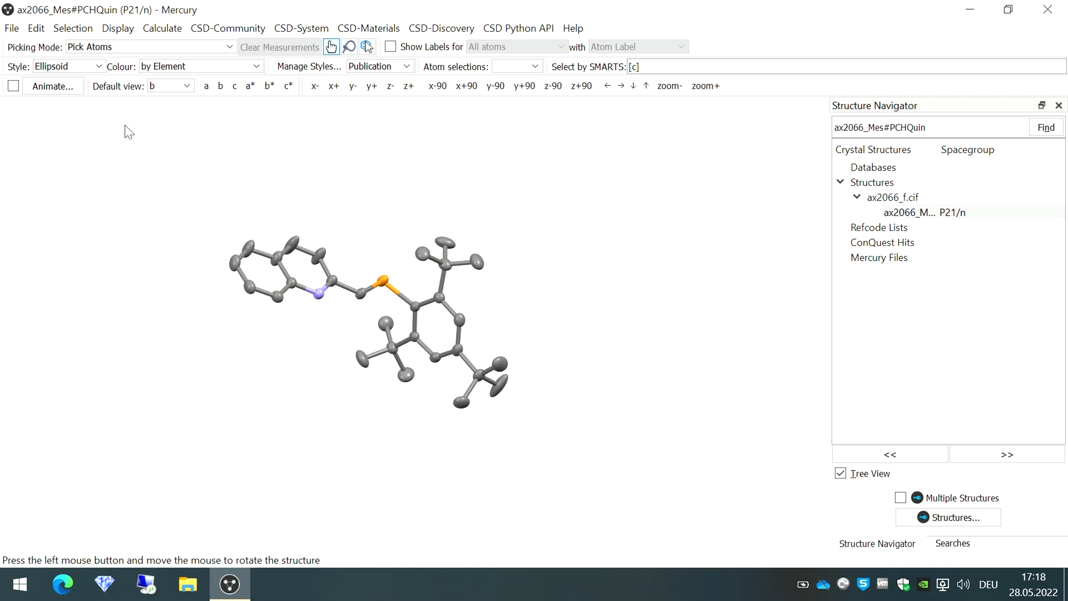
Step: Show the Display Options toolbar and use it to switch the hydrogens on and off again
click(122, 30)
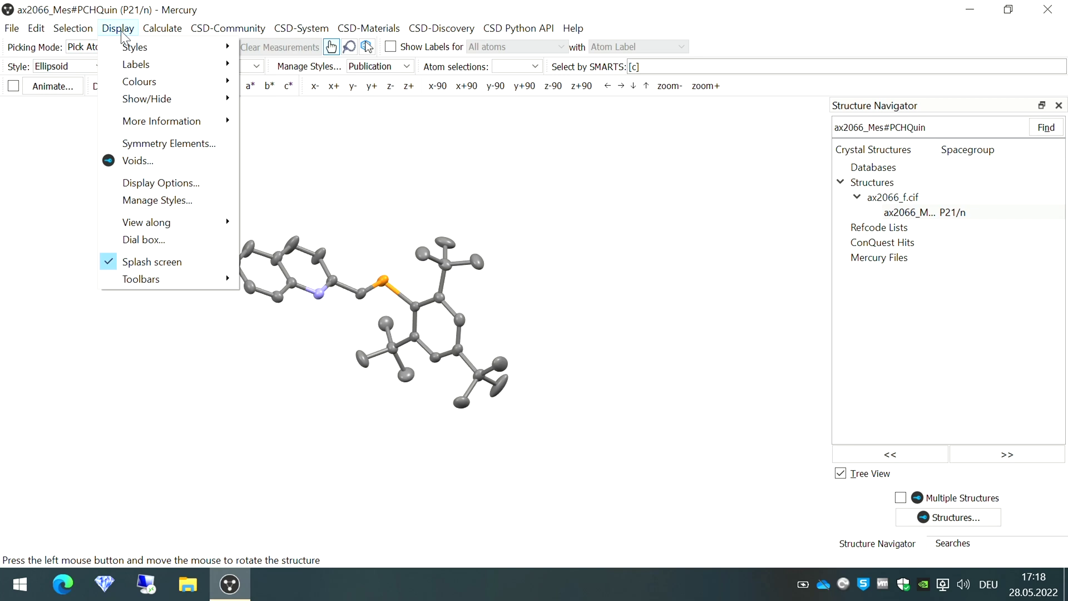
mouse_move(168, 277)
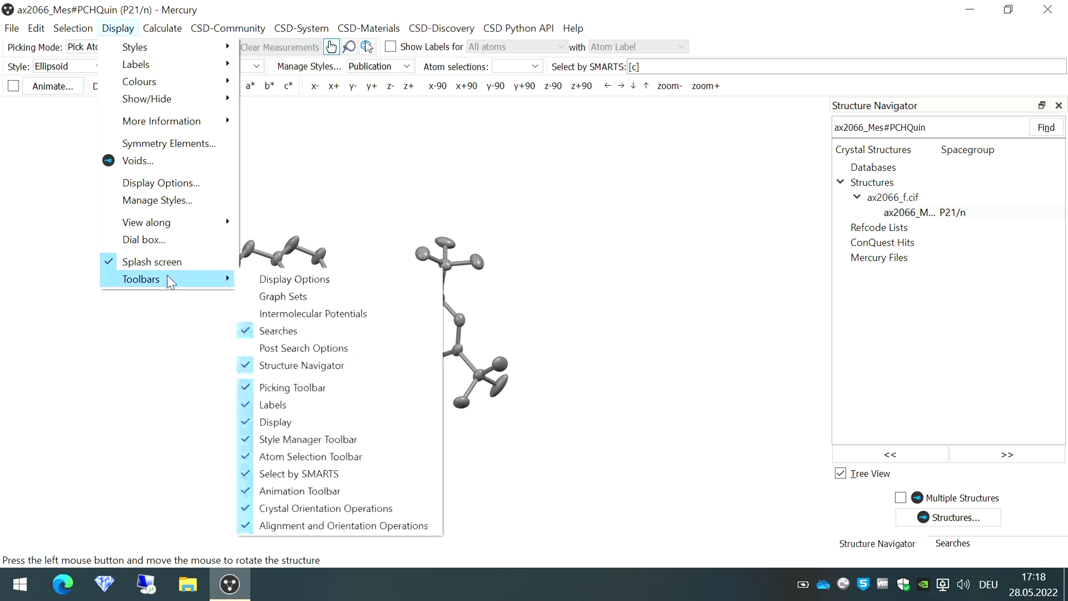
click(288, 279)
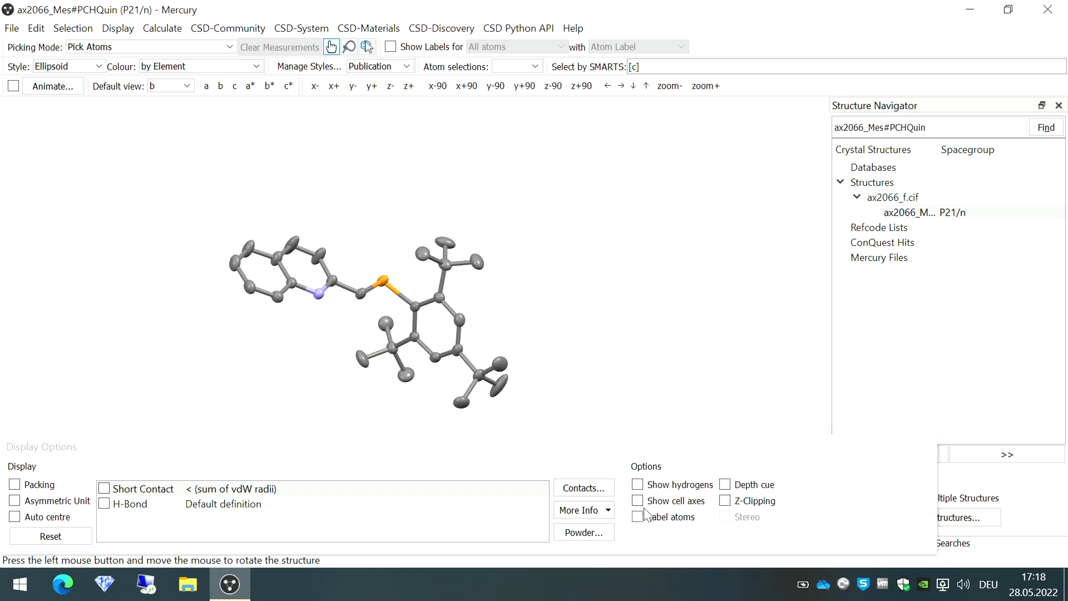
click(639, 487)
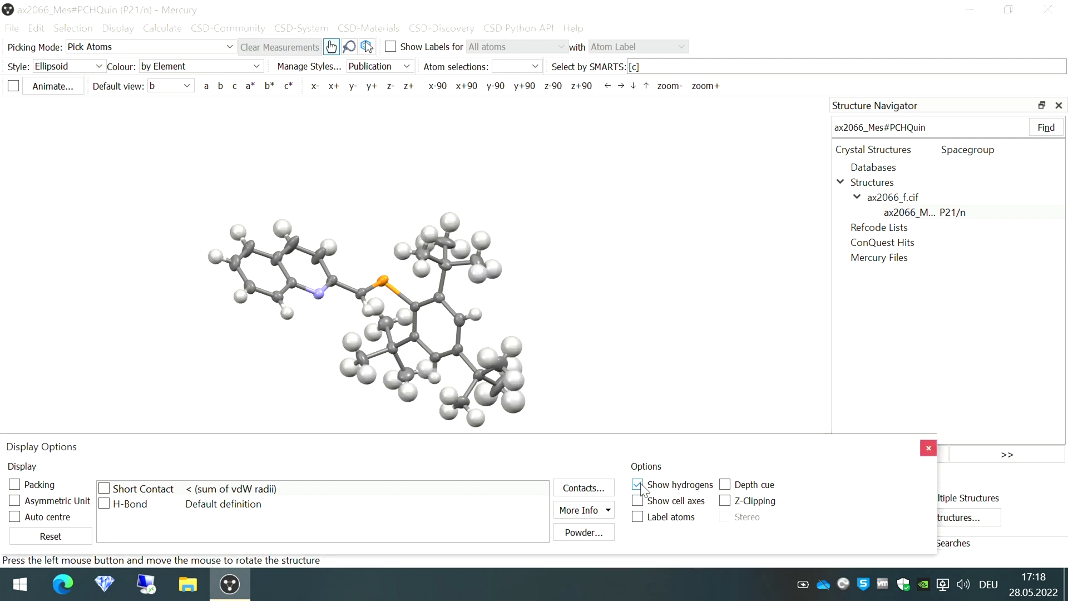
click(640, 486)
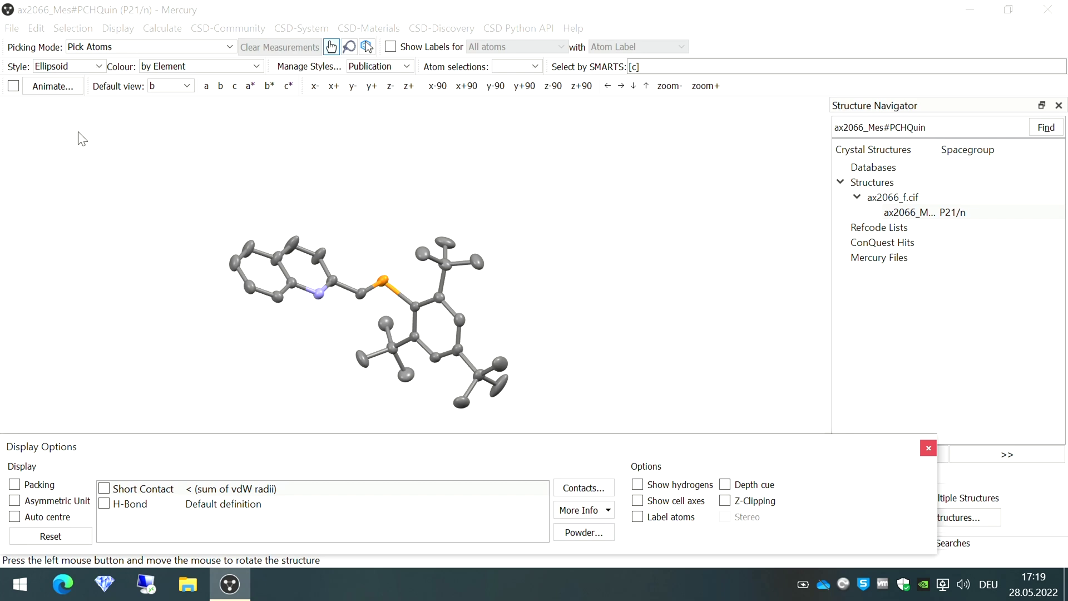
Step: Set the background of the structure view to a single black colour (#000000)
click(118, 29)
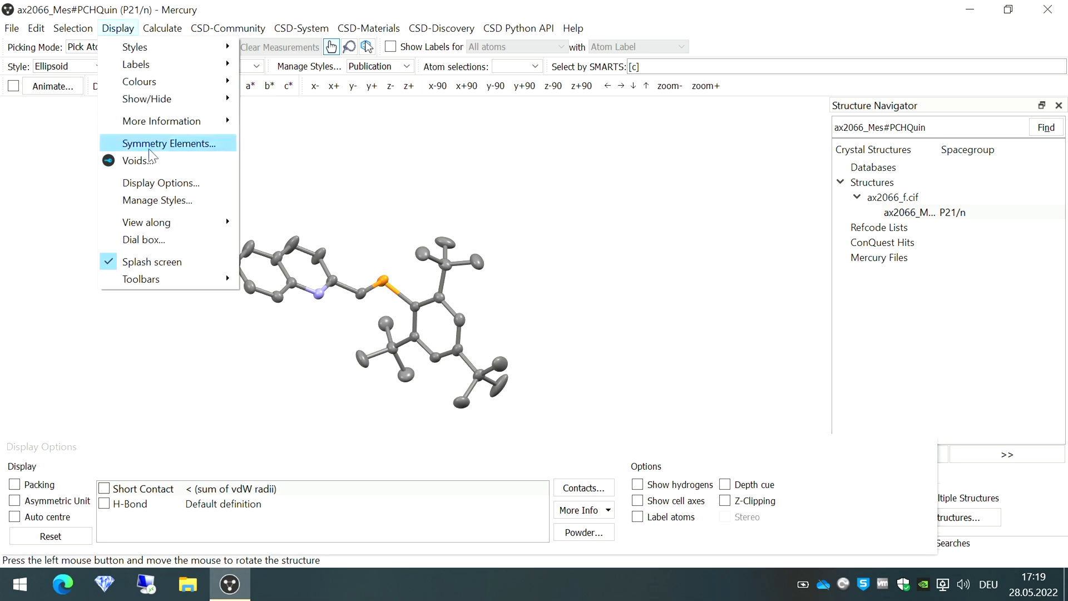
click(164, 184)
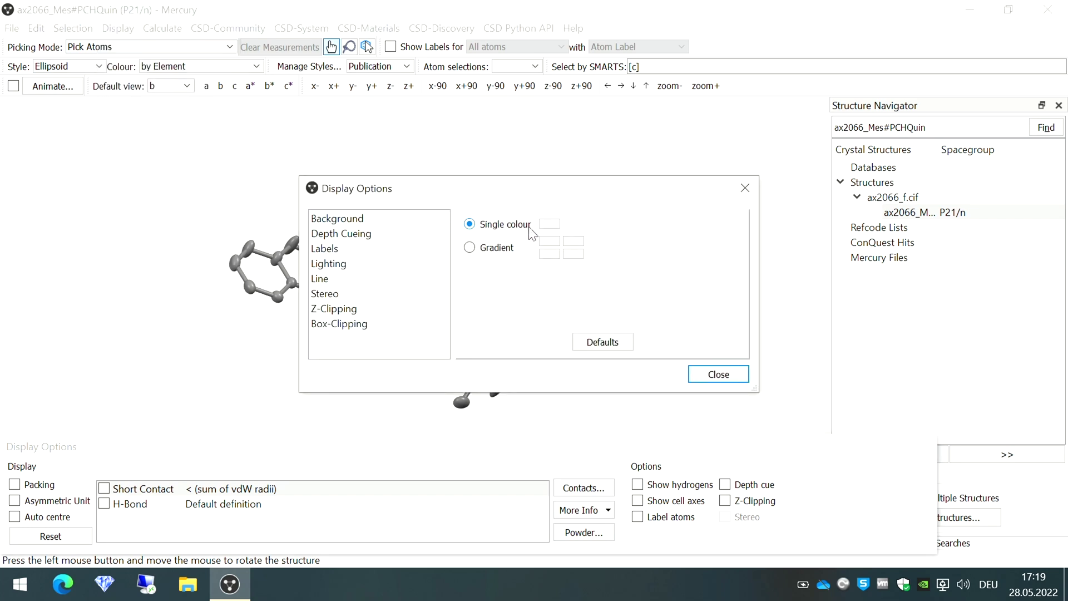
click(542, 224)
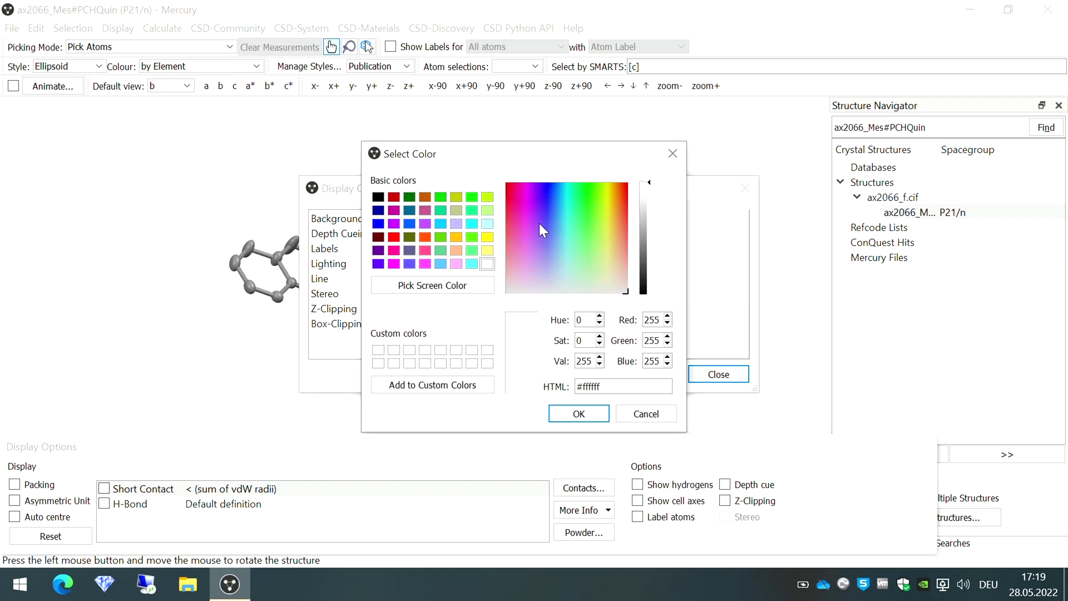
click(378, 198)
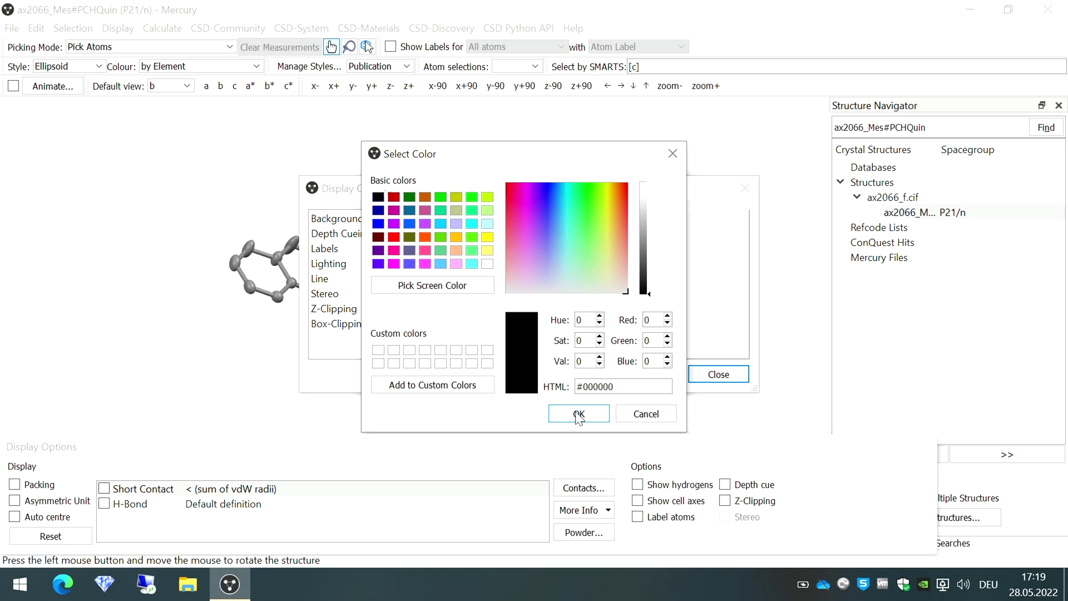
click(578, 414)
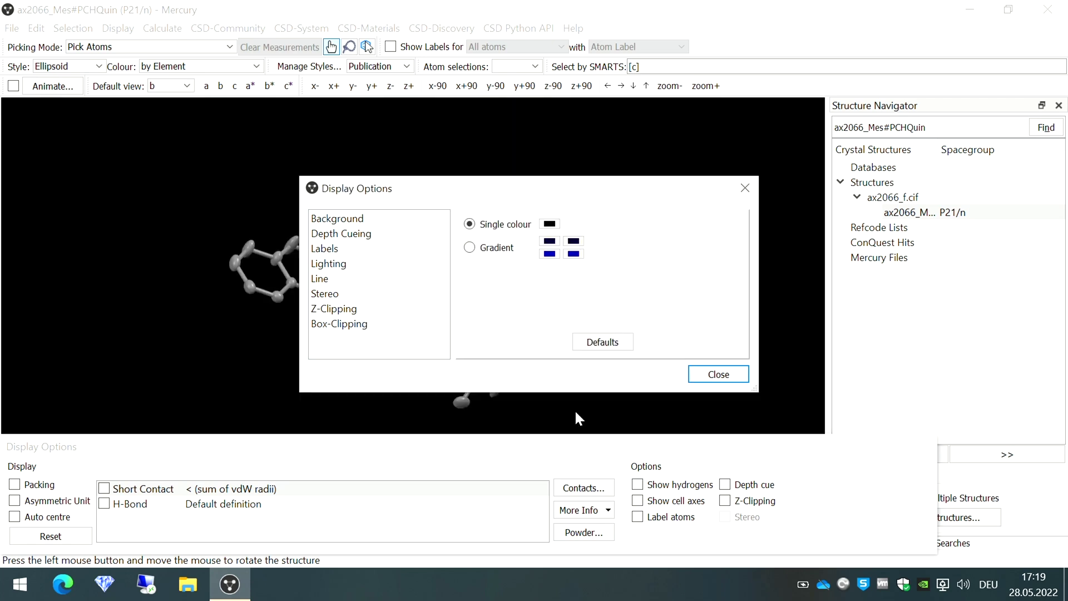
click(723, 376)
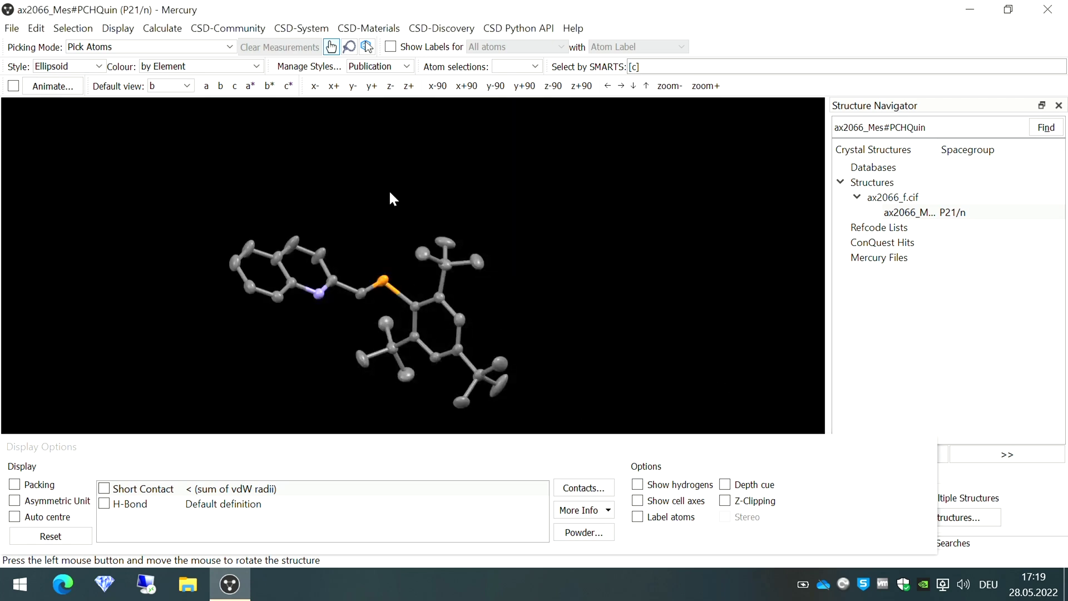
drag(389, 195, 384, 243)
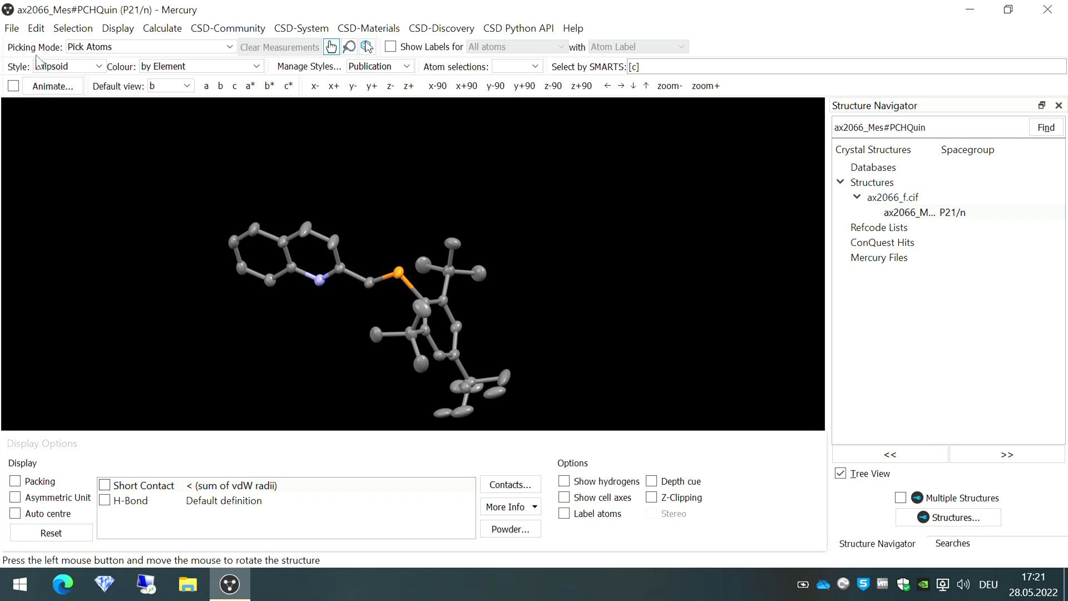
Step: Measure the distances of the P–CH bond next to the quinoline and of the quinoline's adjacent N–C bond
click(128, 48)
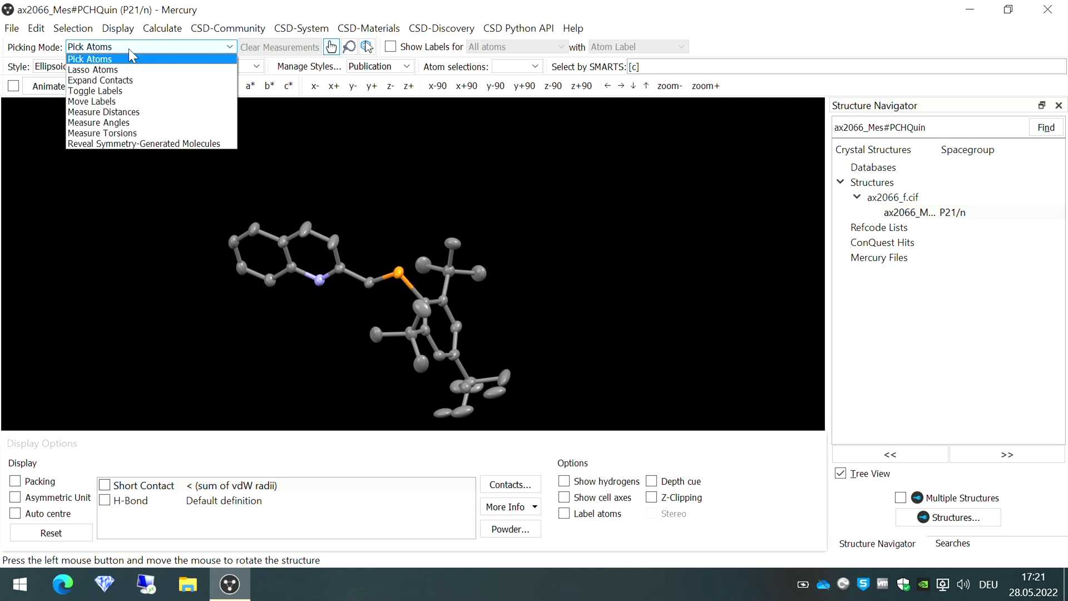
click(130, 113)
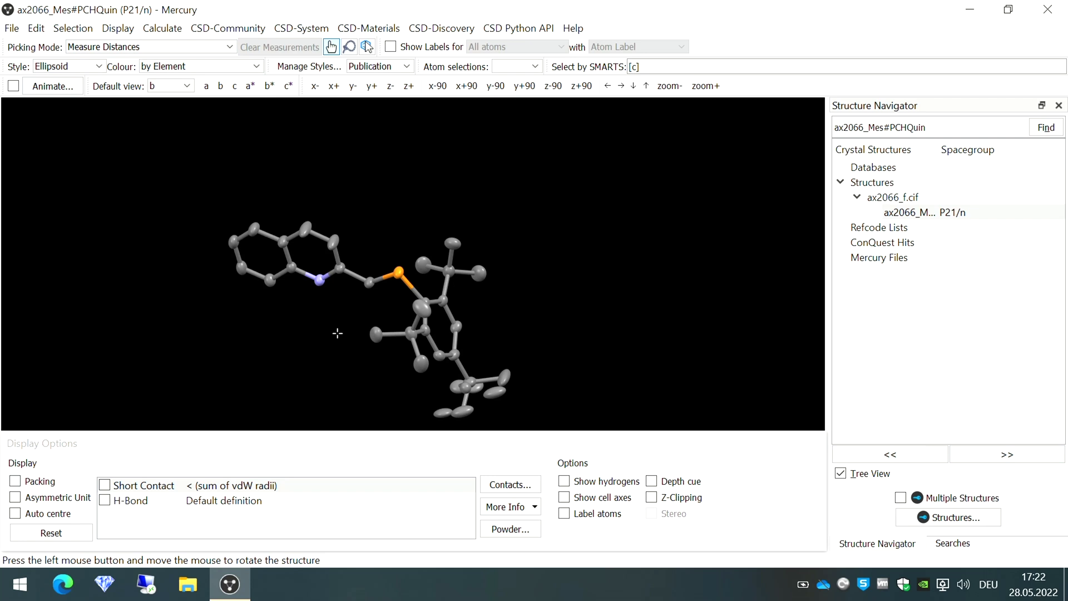
click(374, 291)
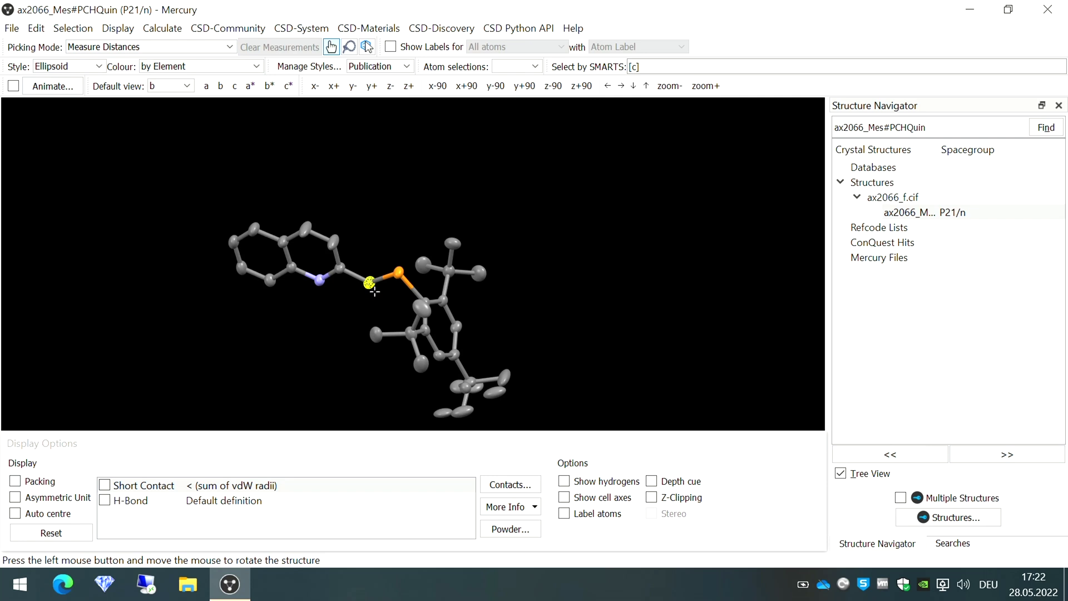
click(402, 281)
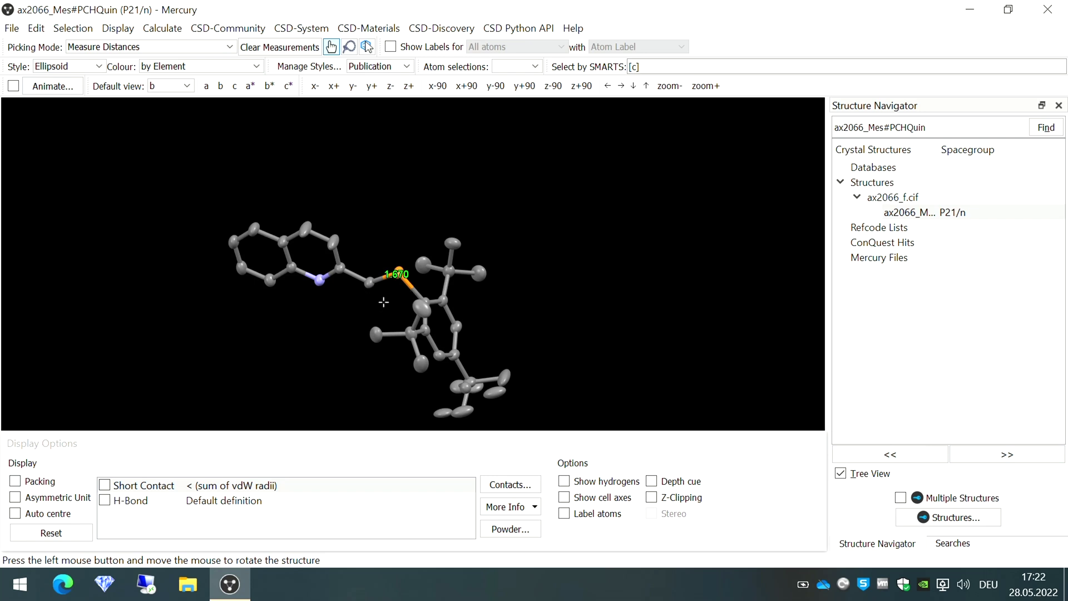
click(320, 281)
click(345, 274)
Step: Measure the C–P–C angle at the phosphorus atom and a C–C–C angle in the quinoline's outer ring
click(151, 48)
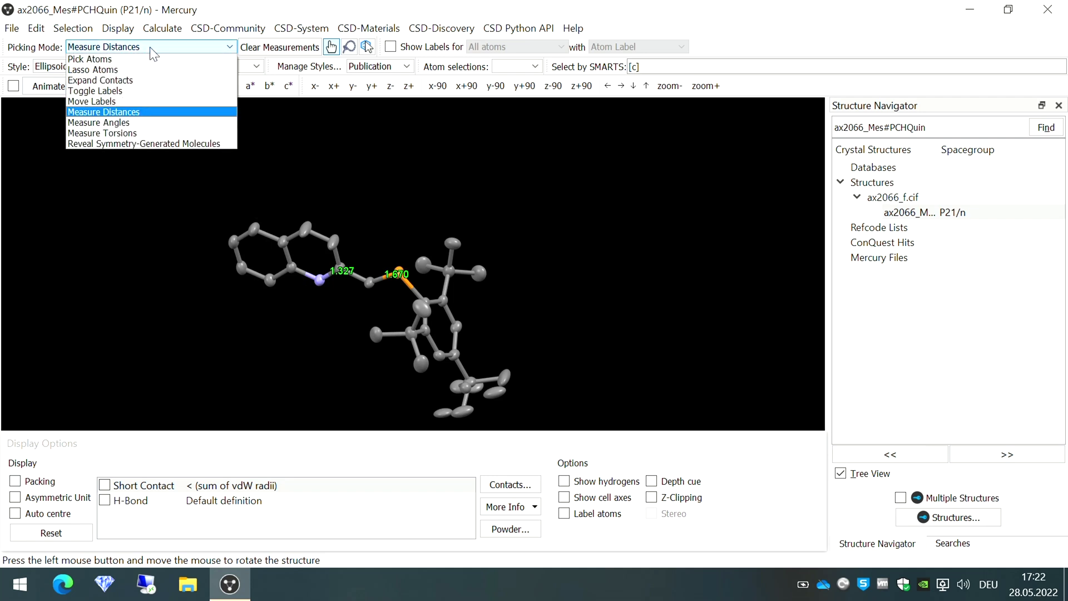
click(125, 122)
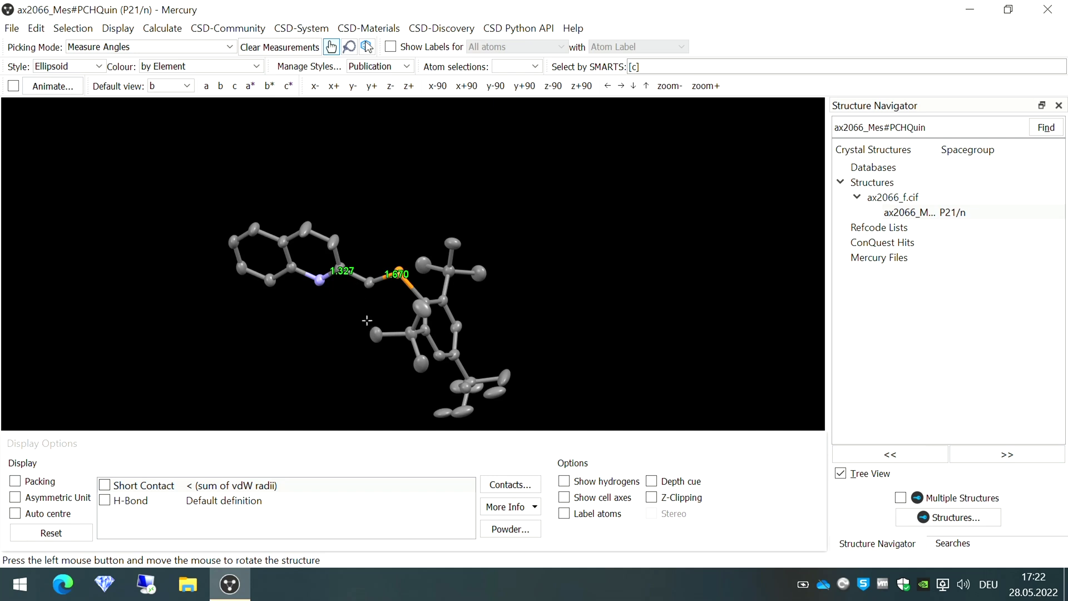
click(371, 284)
click(403, 276)
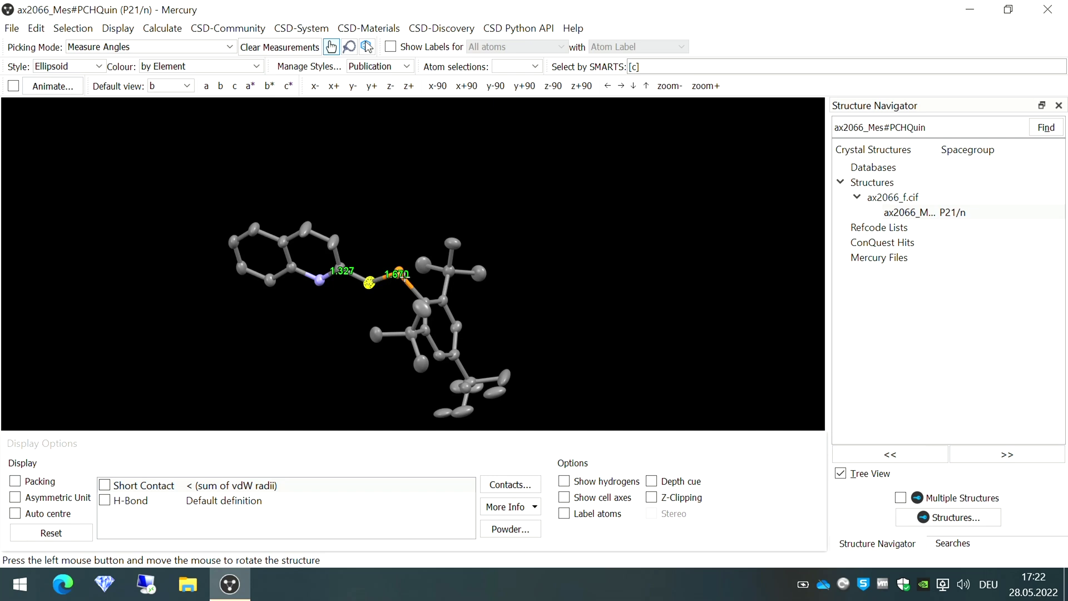
click(432, 306)
click(237, 245)
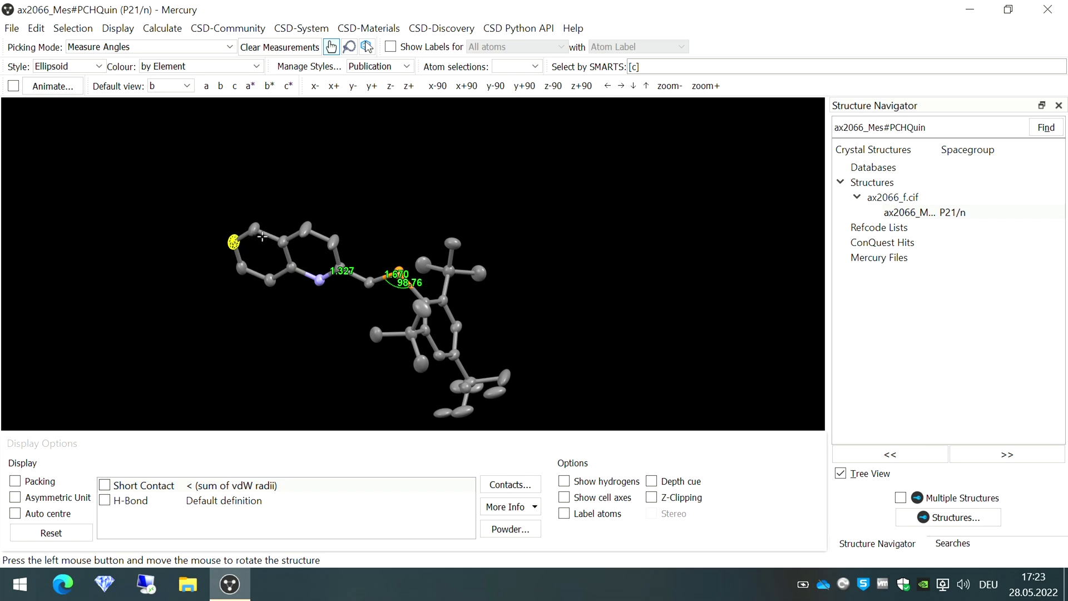
click(255, 230)
click(283, 244)
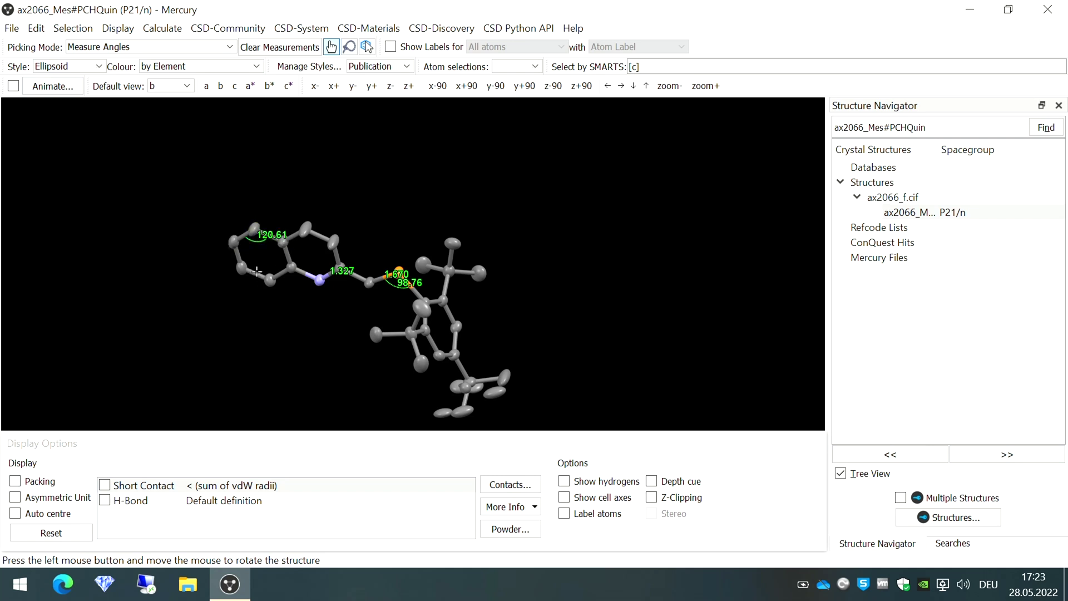
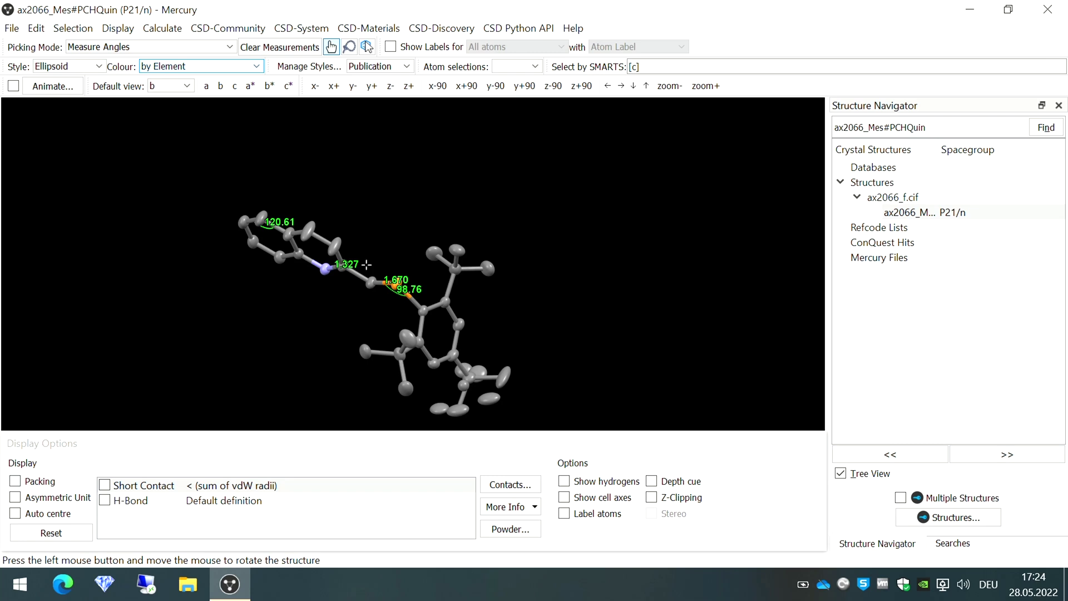
Step: Animate the structure with continuous rotation, trying the x axis and the z axis in turn
click(13, 88)
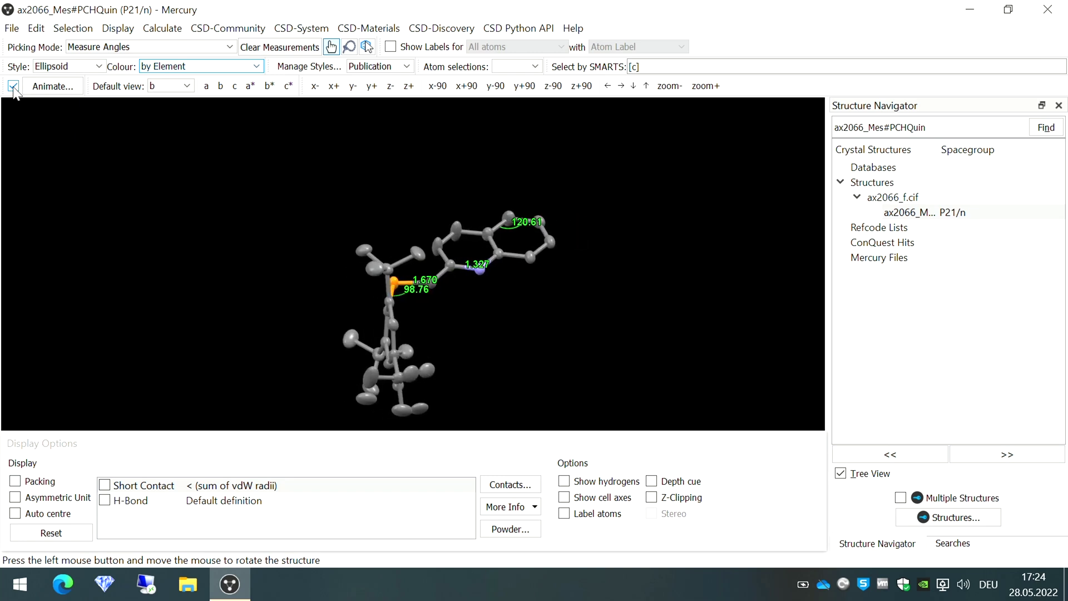
click(51, 86)
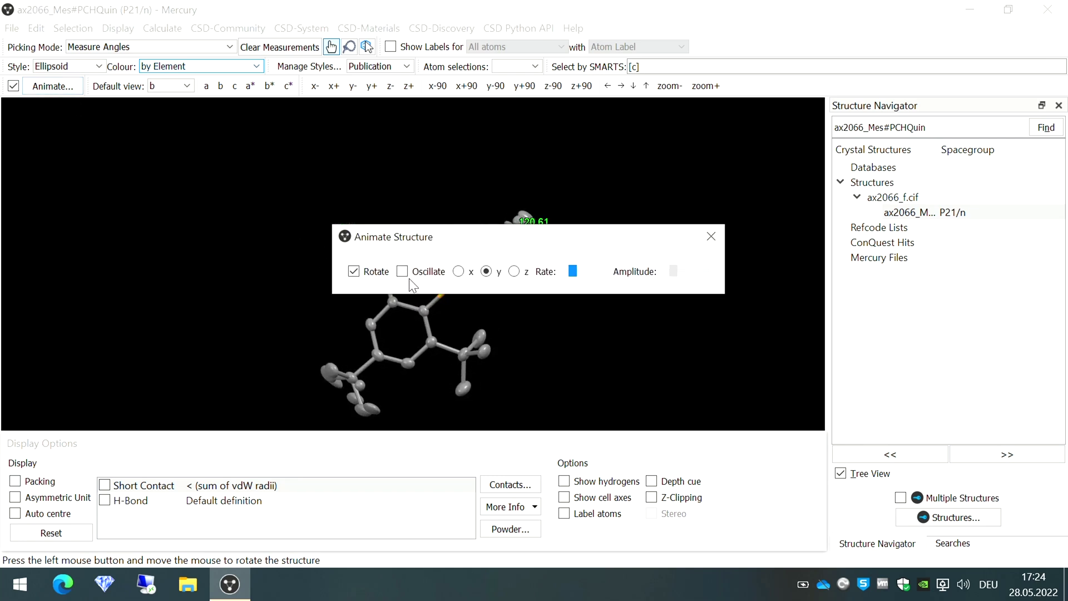
click(458, 271)
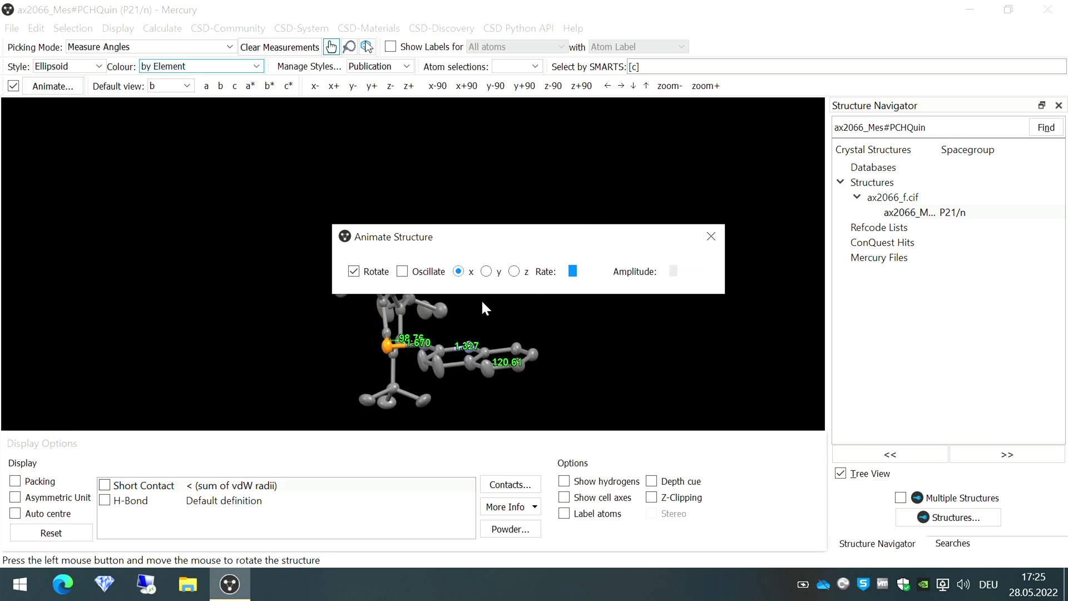
click(515, 272)
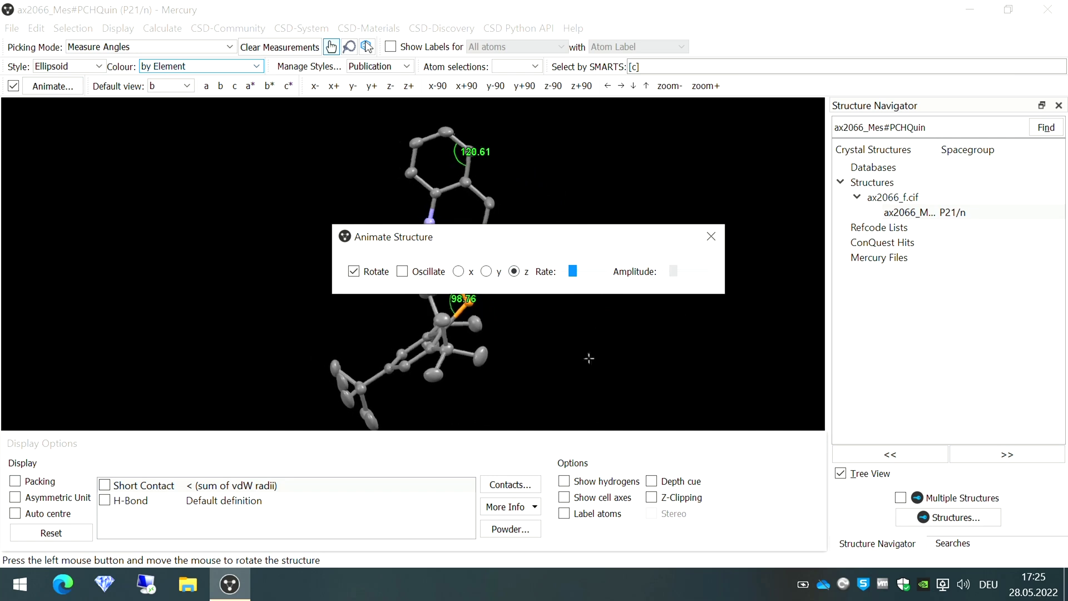
mouse_move(576, 271)
mouse_down()
mouse_move(590, 272)
mouse_move(576, 277)
mouse_up()
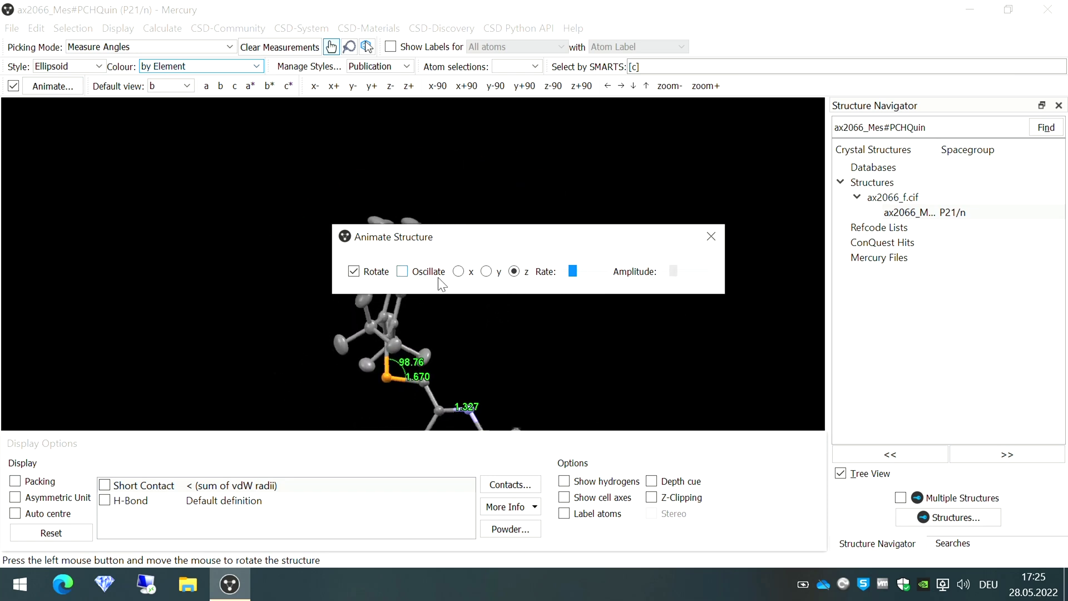
Step: Switch the animation to oscillation about the z axis, increase its amplitude slightly and close the animation settings
click(402, 271)
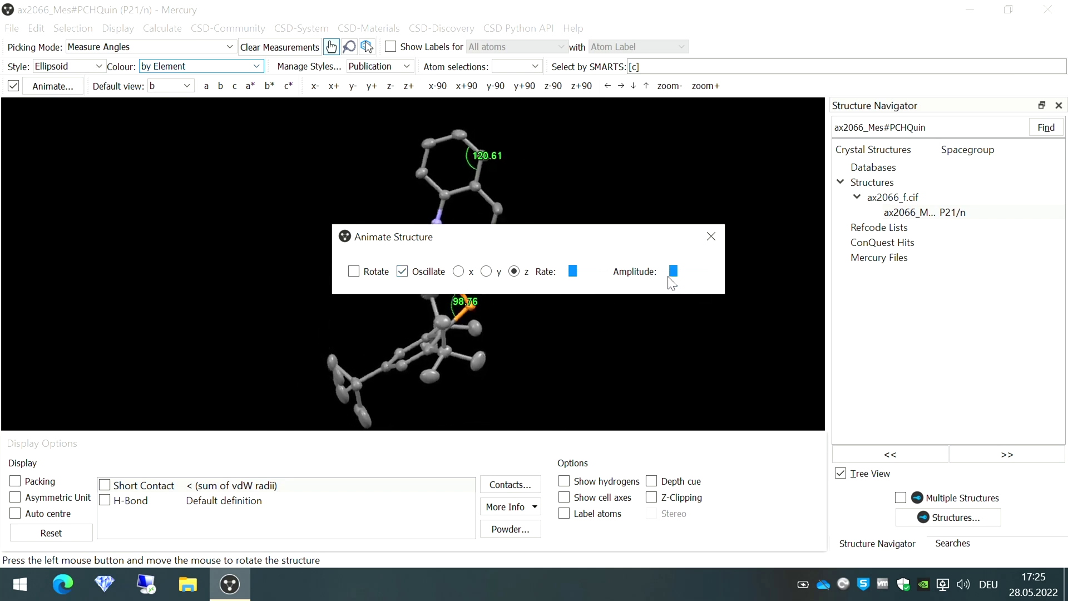
drag(675, 279, 685, 281)
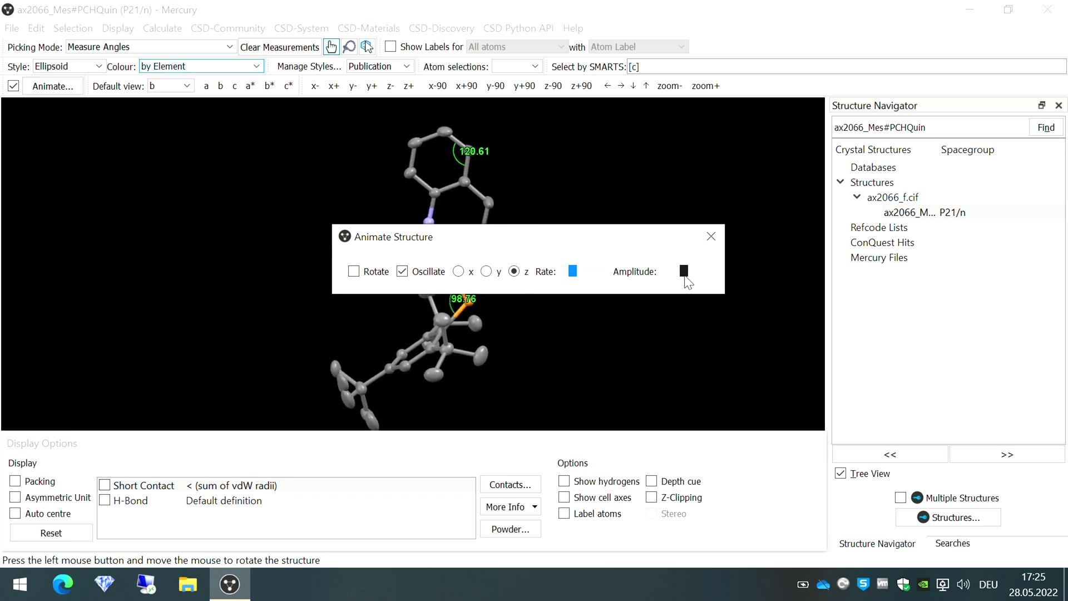
key(Escape)
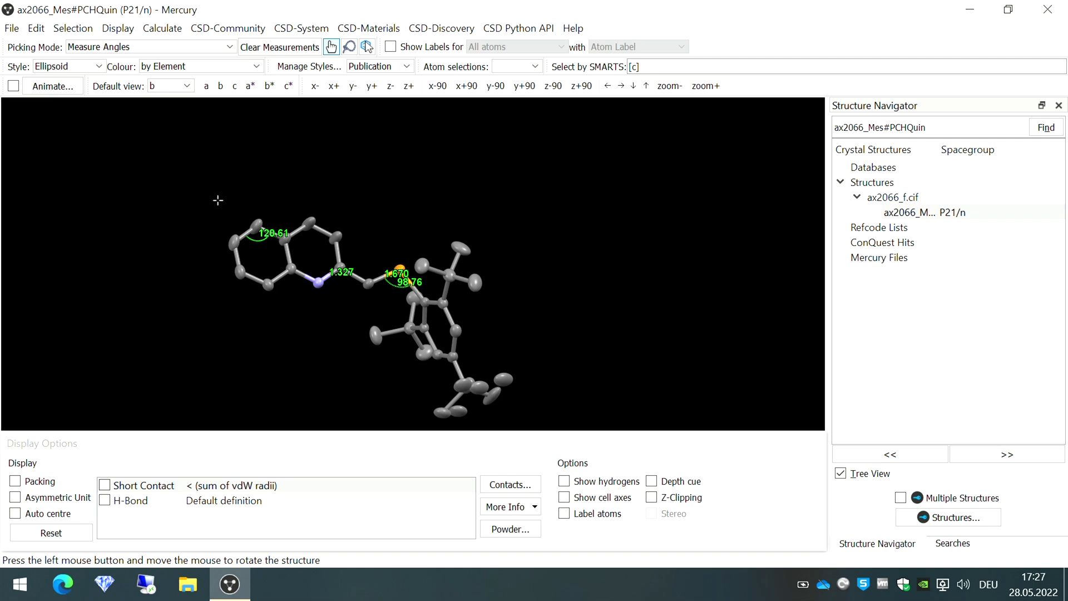
Step: Set the background of the structure view to a single white colour
click(117, 28)
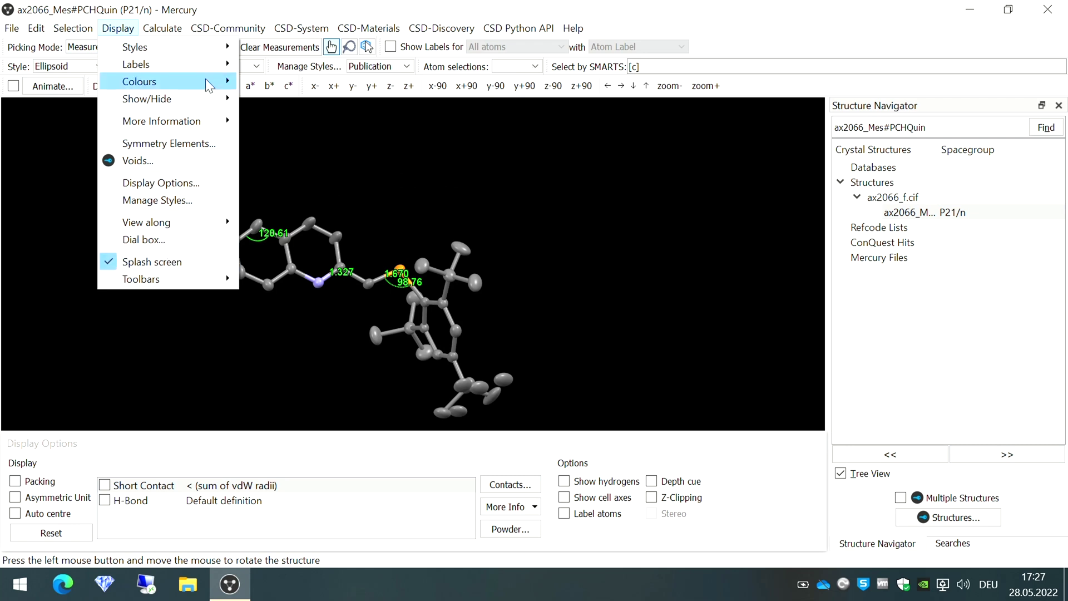
click(191, 187)
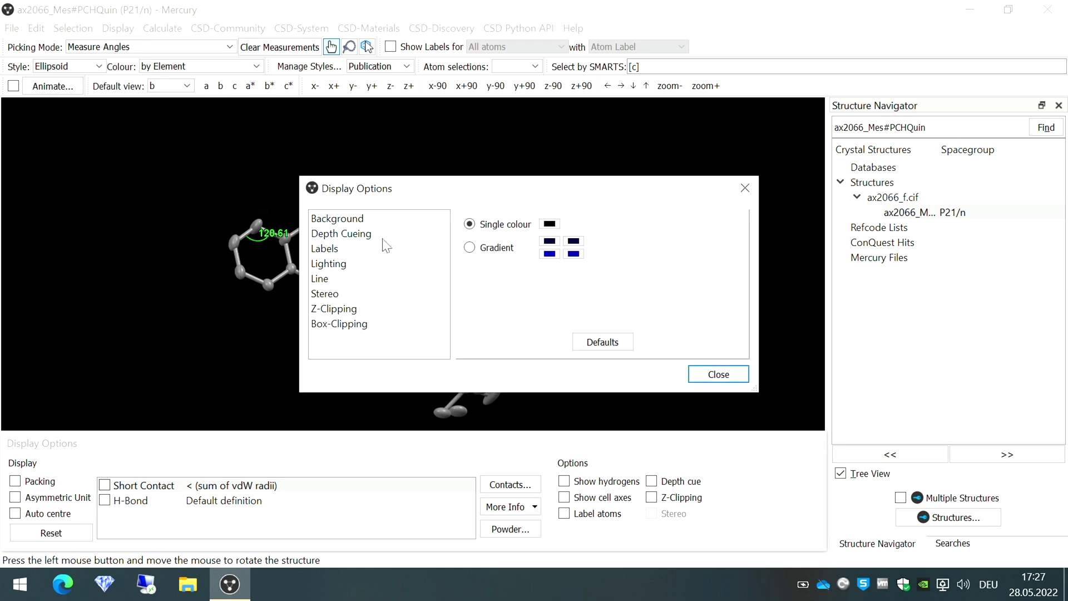
click(549, 224)
click(487, 263)
click(578, 417)
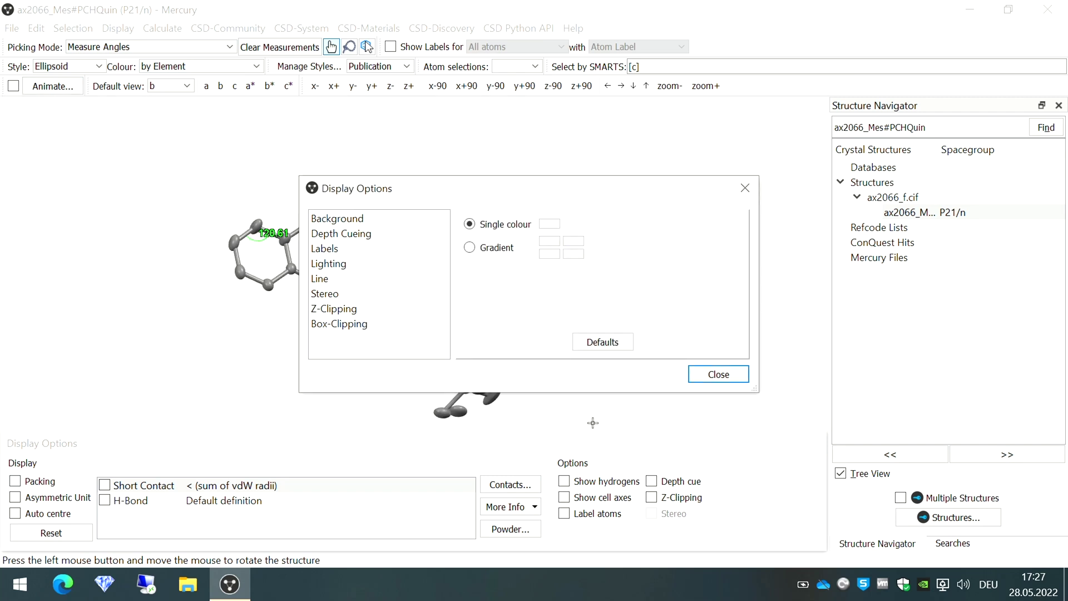
click(718, 375)
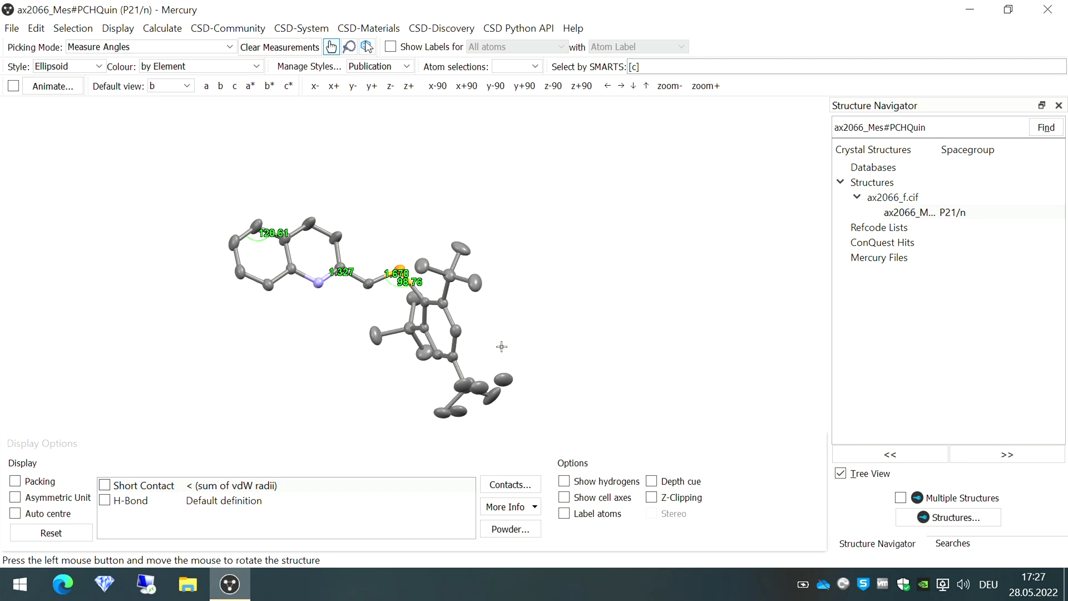
Step: Recolour the nitrogen atom to the custom blue #0000ff
right_click(324, 288)
mouse_move(374, 332)
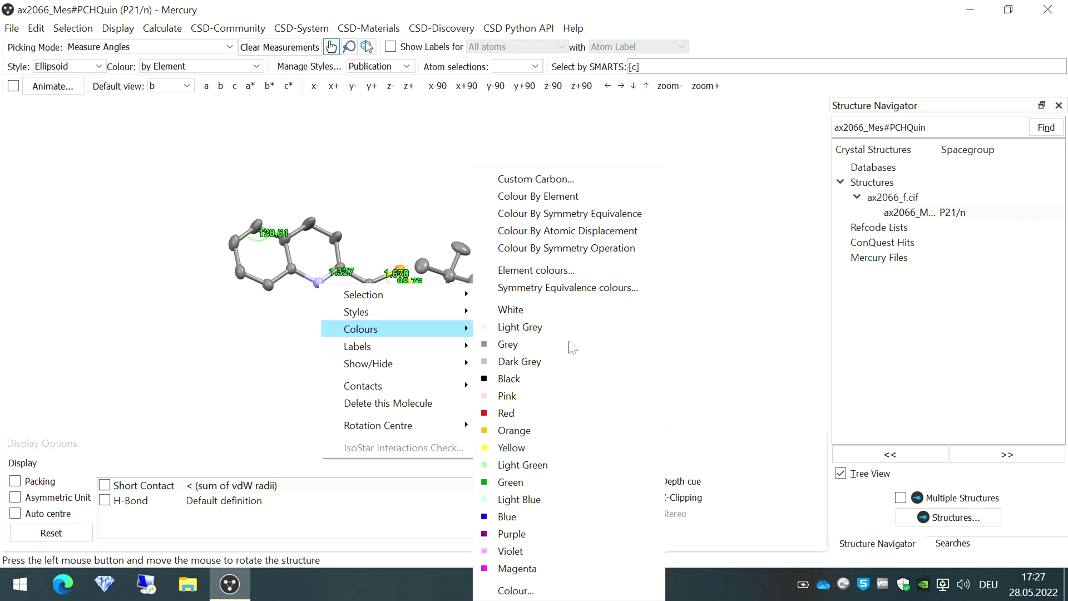
click(533, 594)
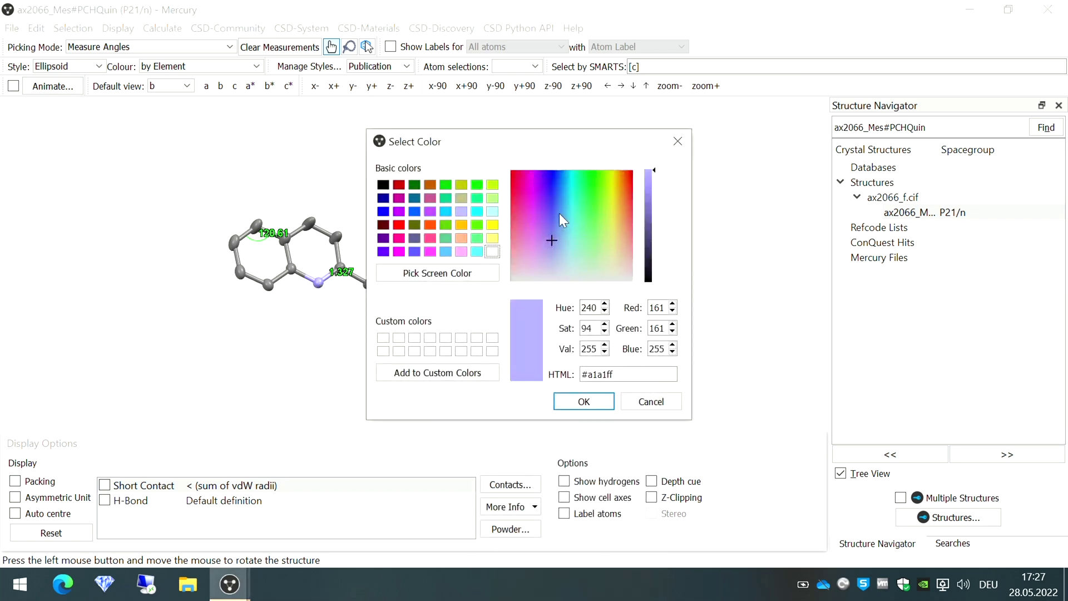
click(382, 212)
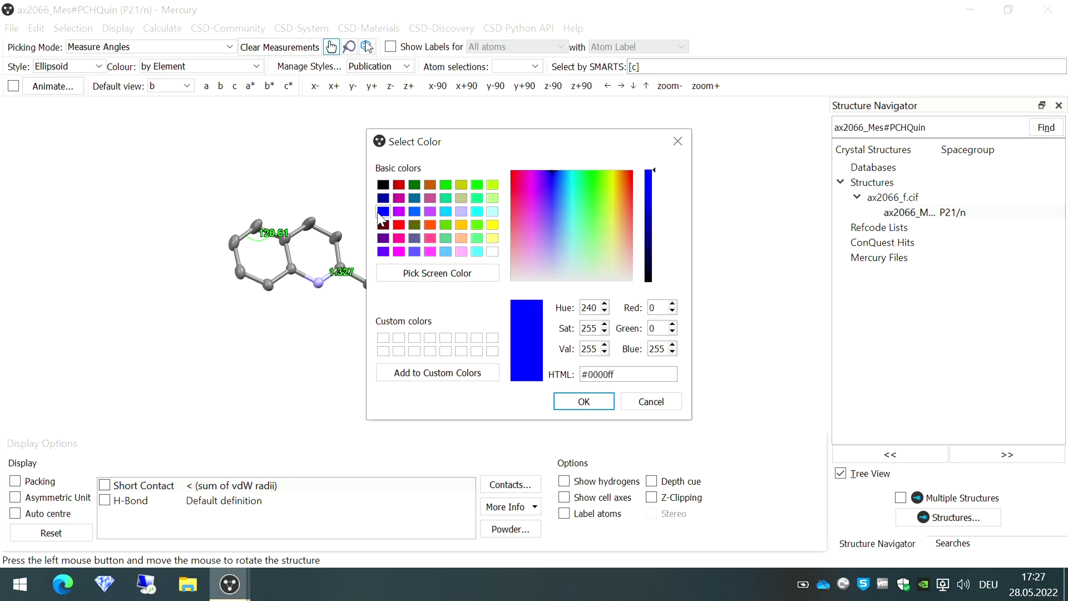
click(583, 401)
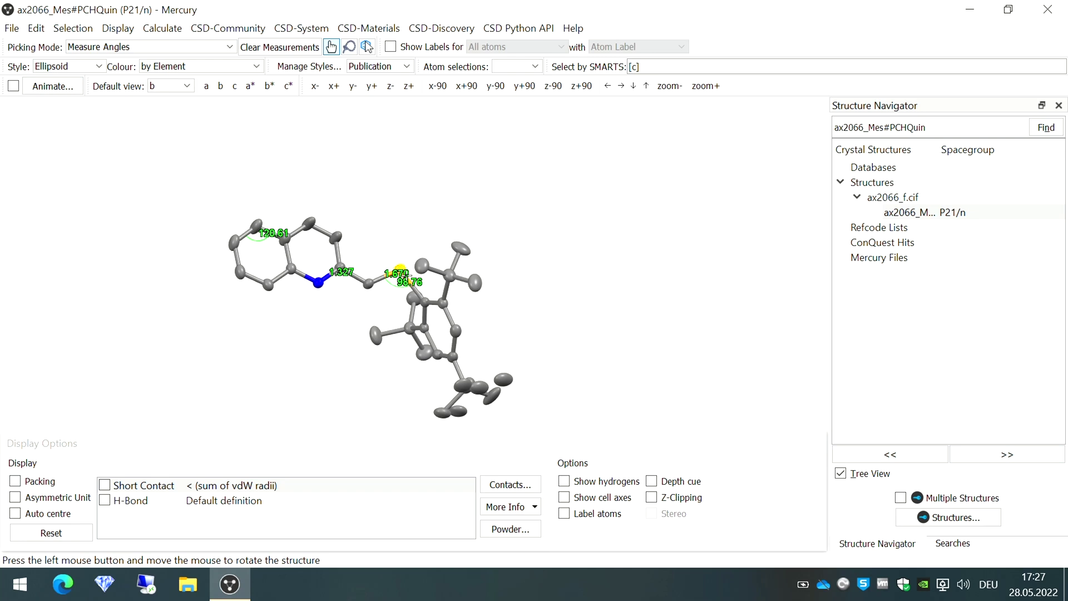
Step: Recolour the phosphorus atom to the preset Red
right_click(403, 274)
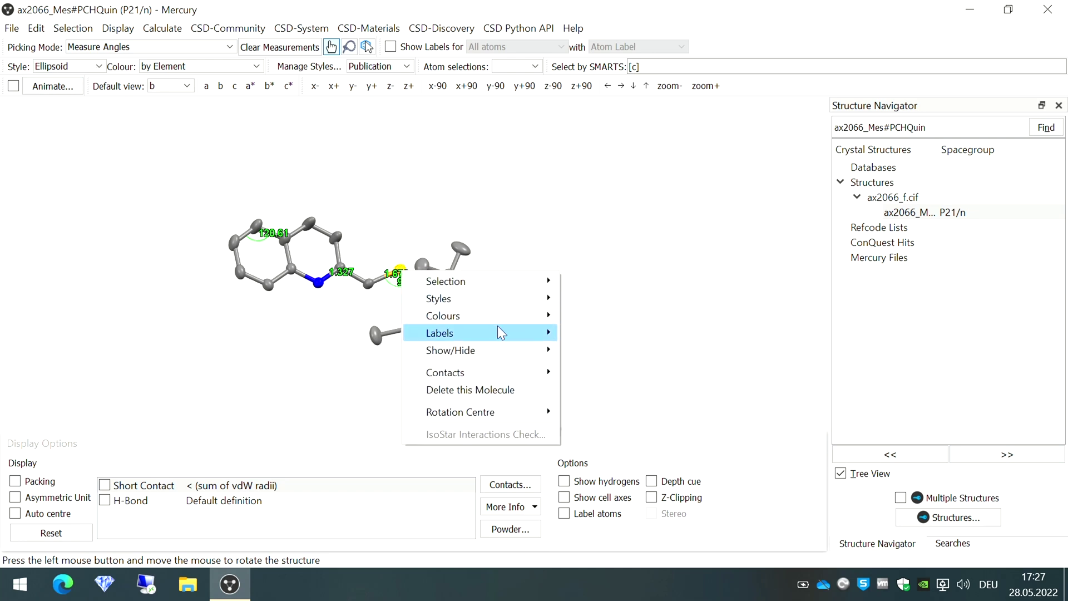
mouse_move(545, 323)
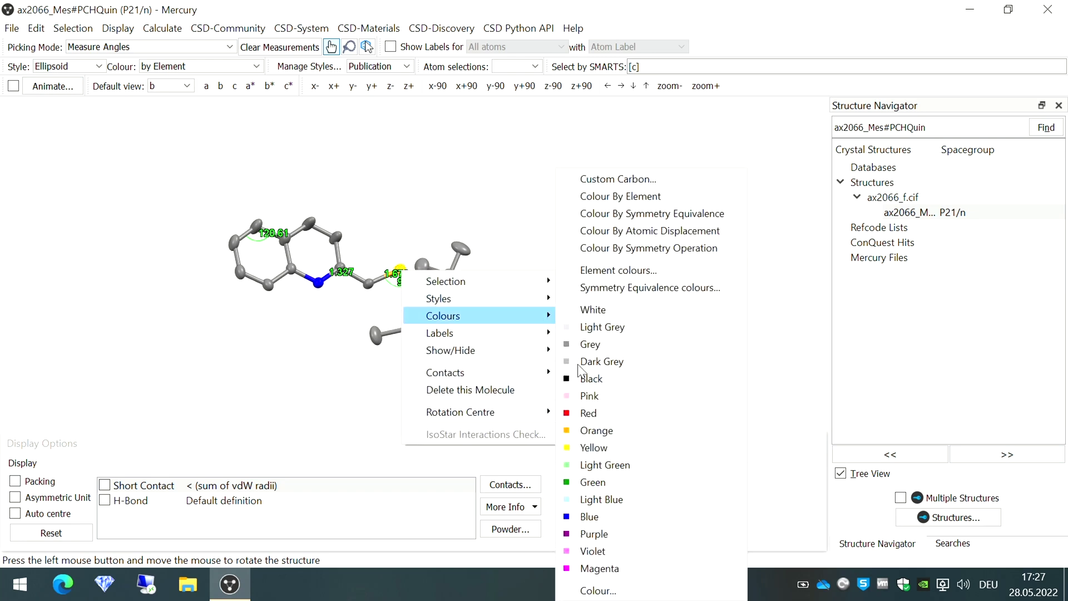
click(591, 413)
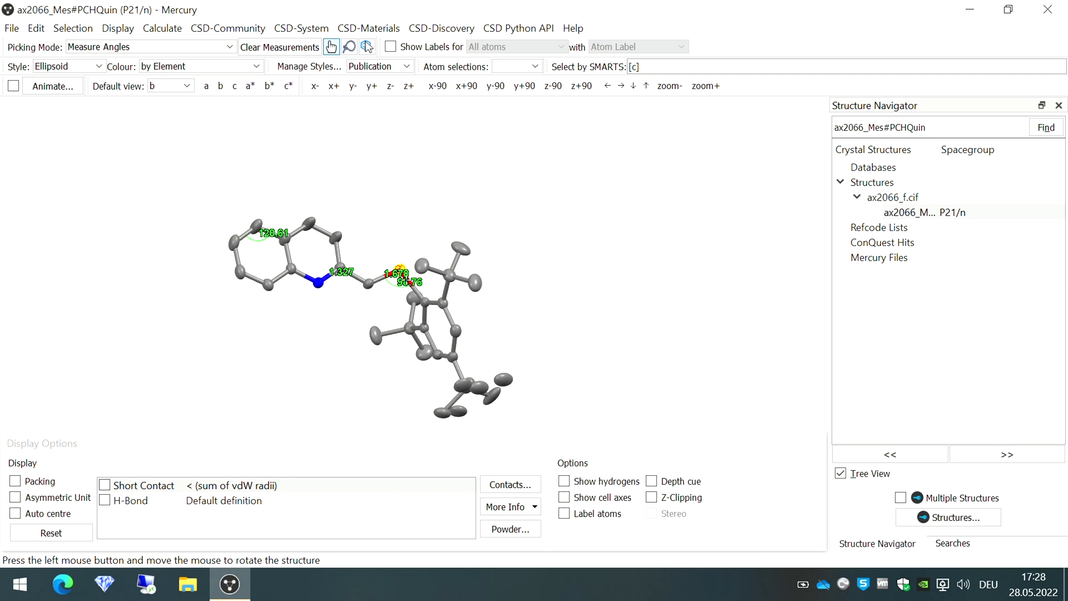
Step: Show the atom label on the blue nitrogen atom of the quinoline ring
drag(350, 295, 608, 217)
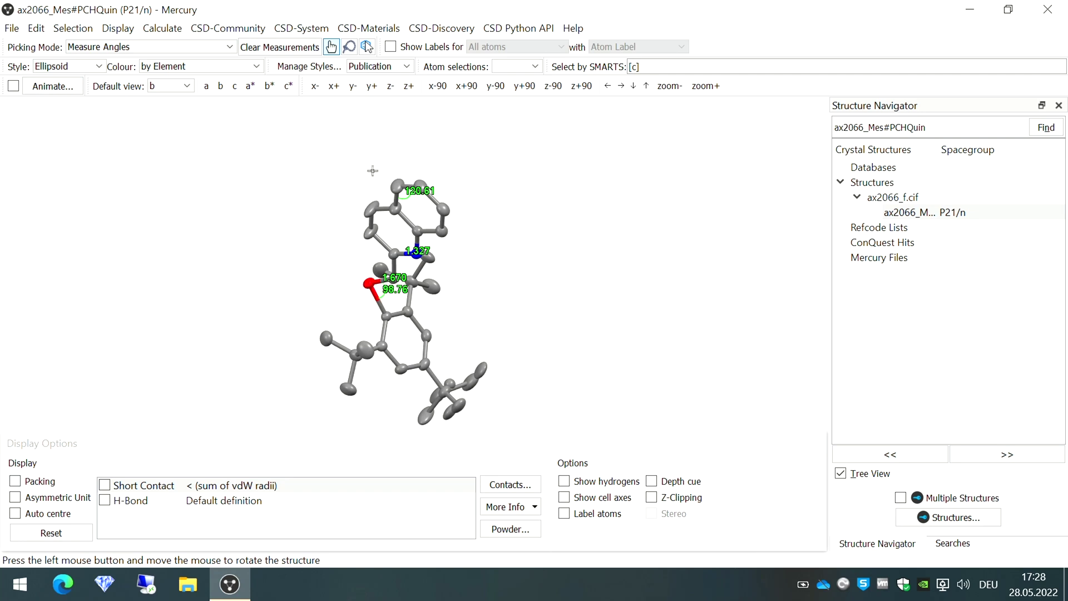
drag(404, 366, 500, 206)
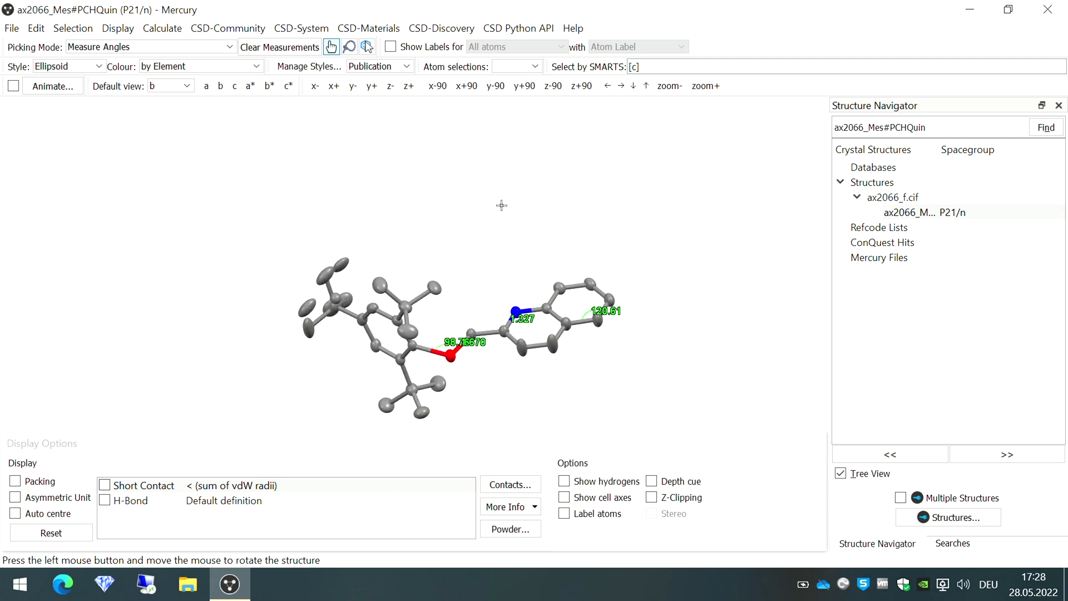
drag(493, 379, 450, 157)
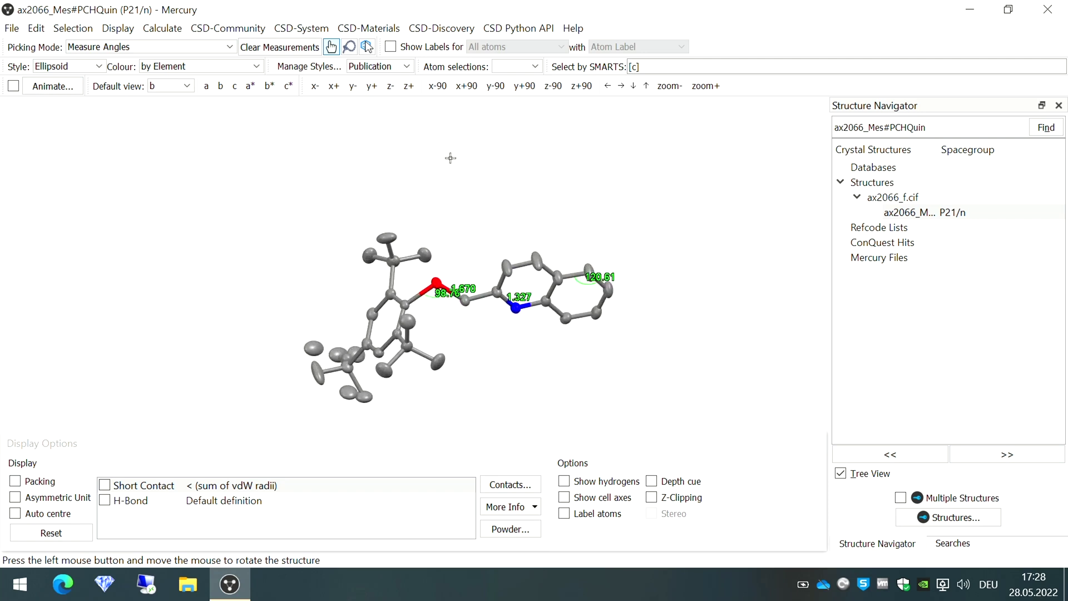
drag(508, 296, 485, 170)
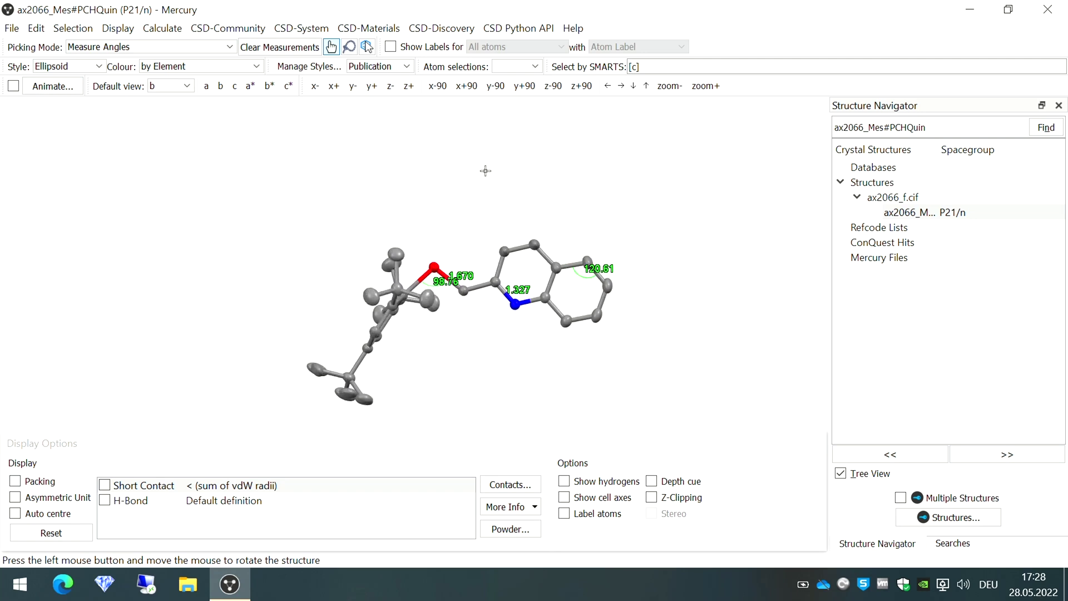
right_click(517, 306)
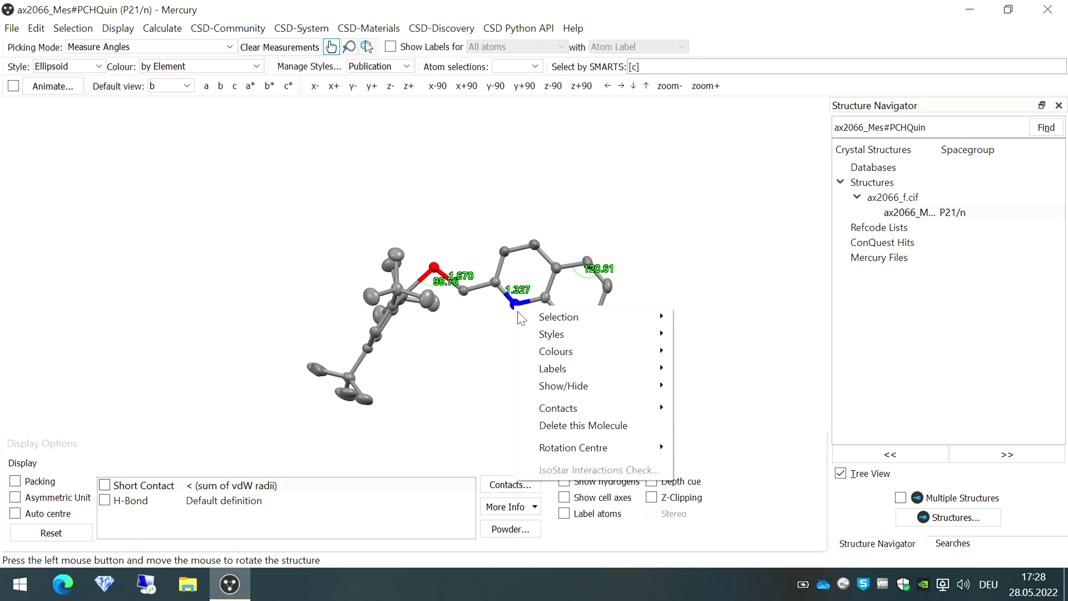
mouse_move(581, 368)
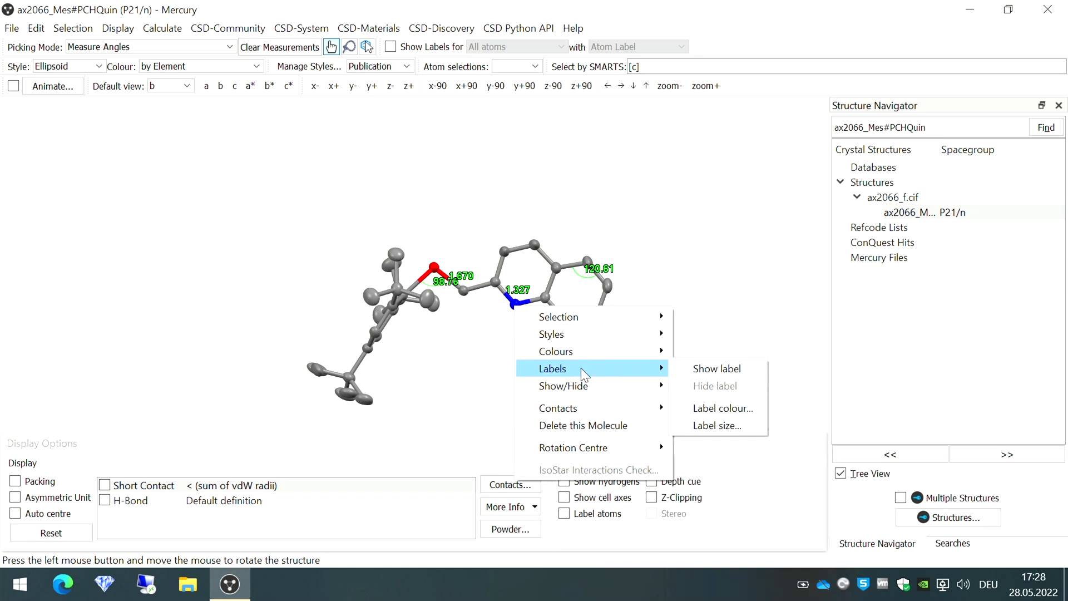
click(716, 368)
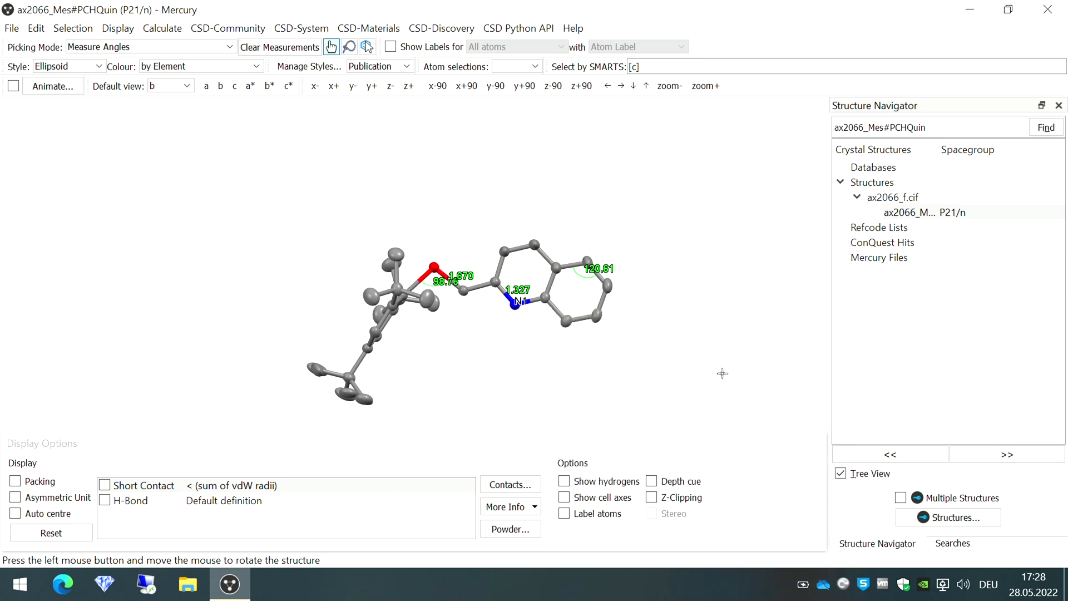
Step: Show the atom label on the red phosphorus atom
drag(578, 326, 574, 367)
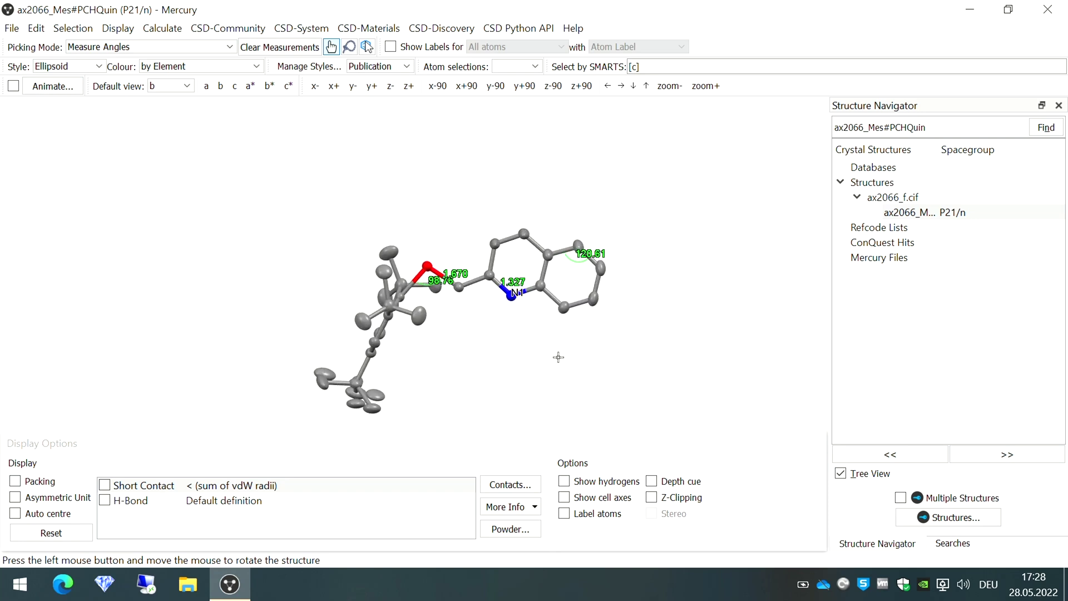
right_click(429, 269)
mouse_move(538, 333)
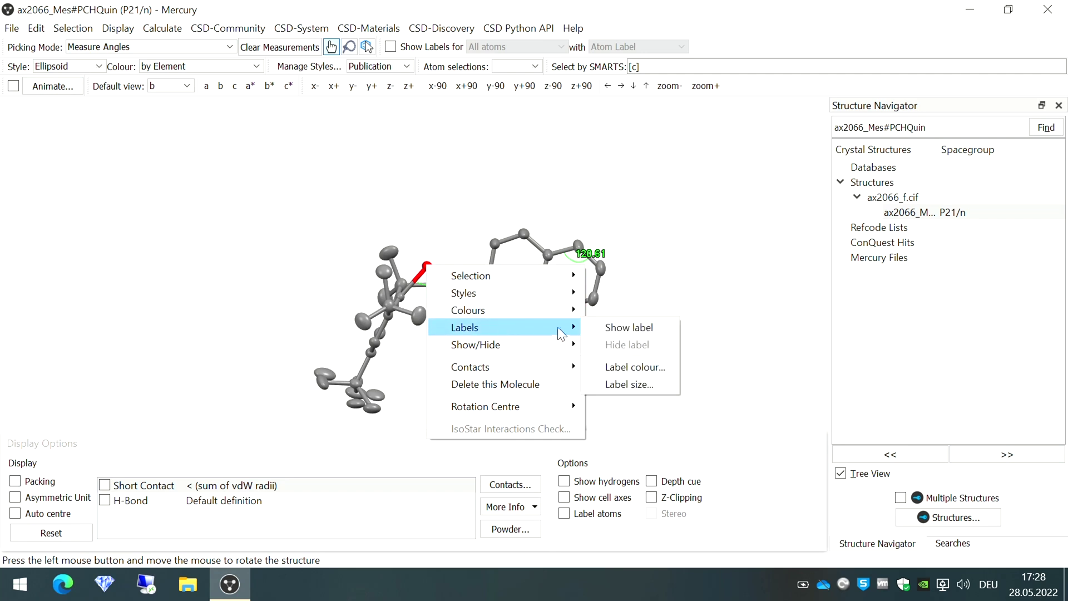
click(617, 328)
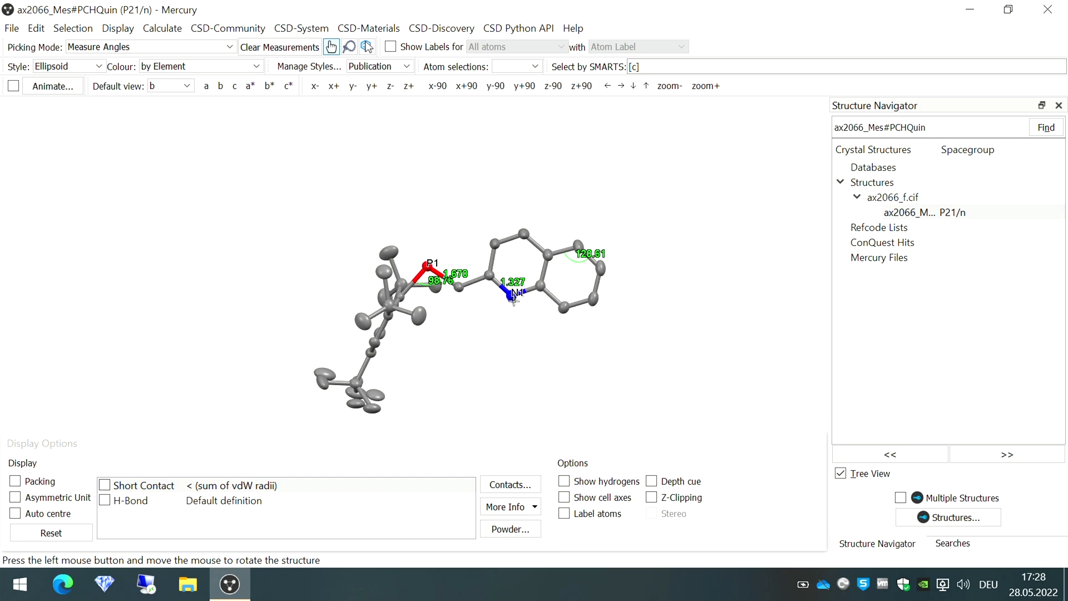
Step: Set the atom label size to 18
right_click(513, 298)
mouse_move(577, 352)
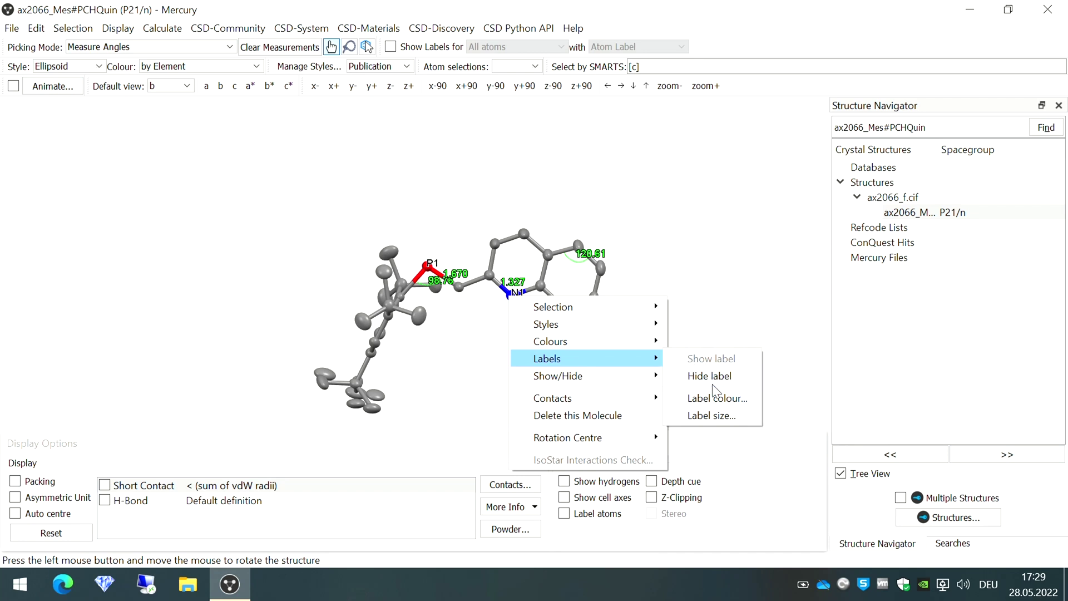
click(722, 416)
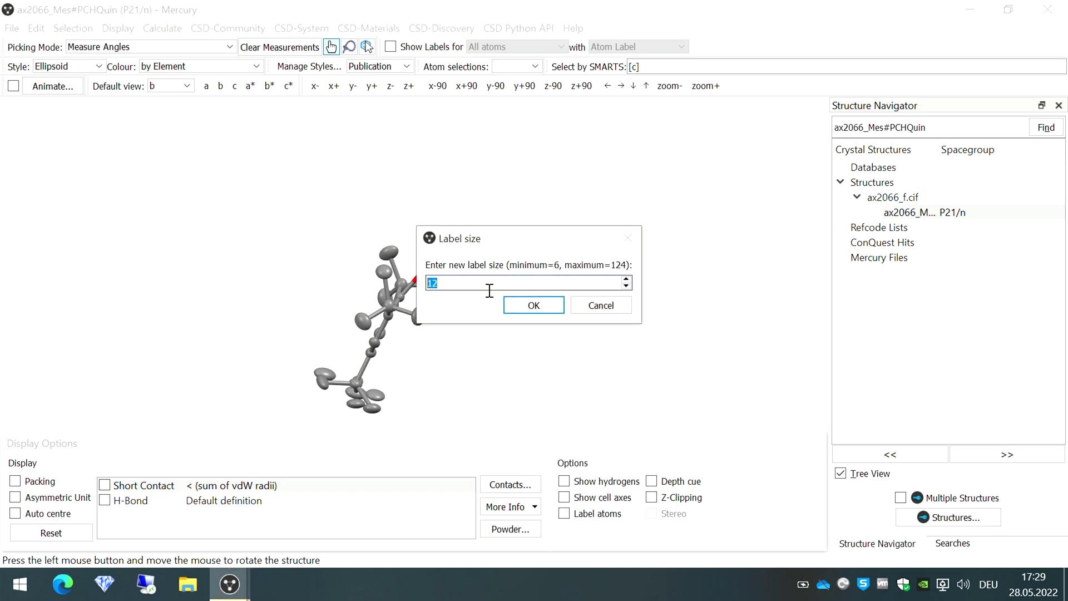
text(18)
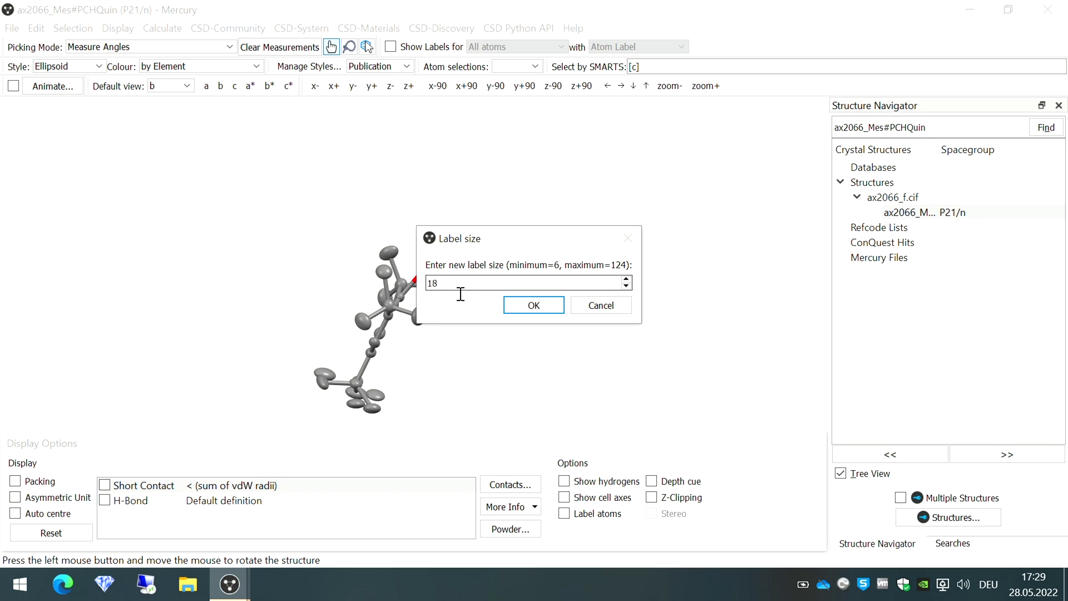
click(535, 306)
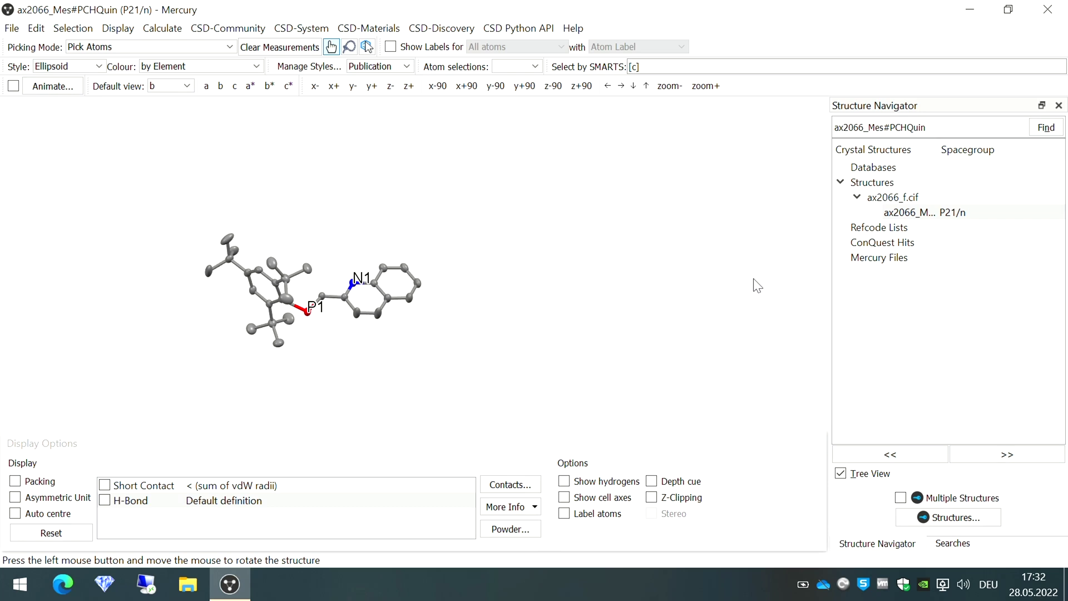
Step: Display the crystal packing with its unit cell and examine it from several angles
click(15, 481)
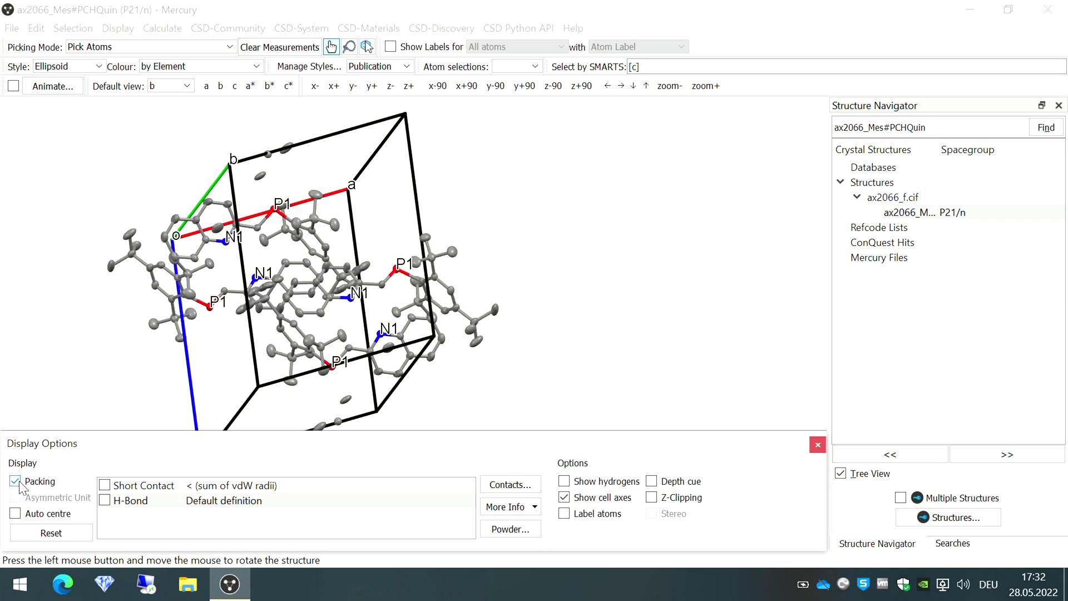
drag(591, 260, 693, 230)
drag(414, 281, 376, 273)
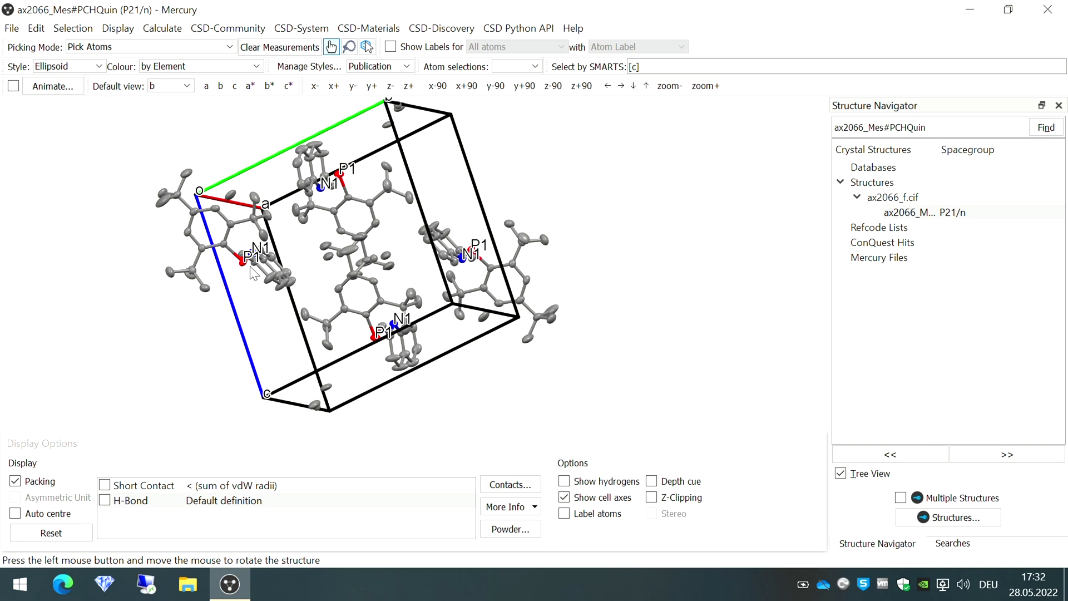
drag(487, 290, 426, 231)
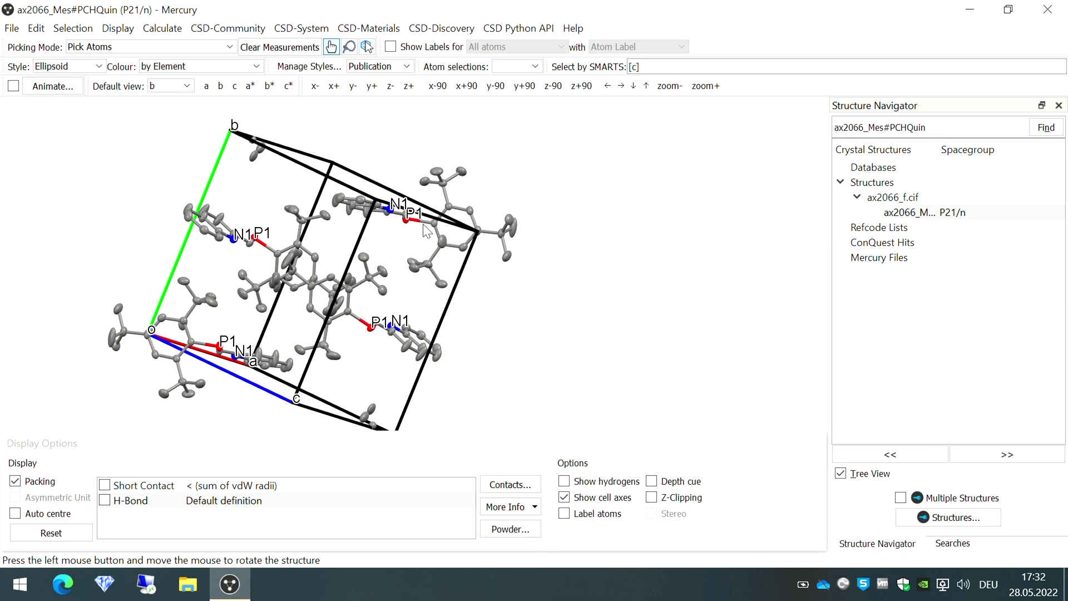
drag(383, 326, 428, 264)
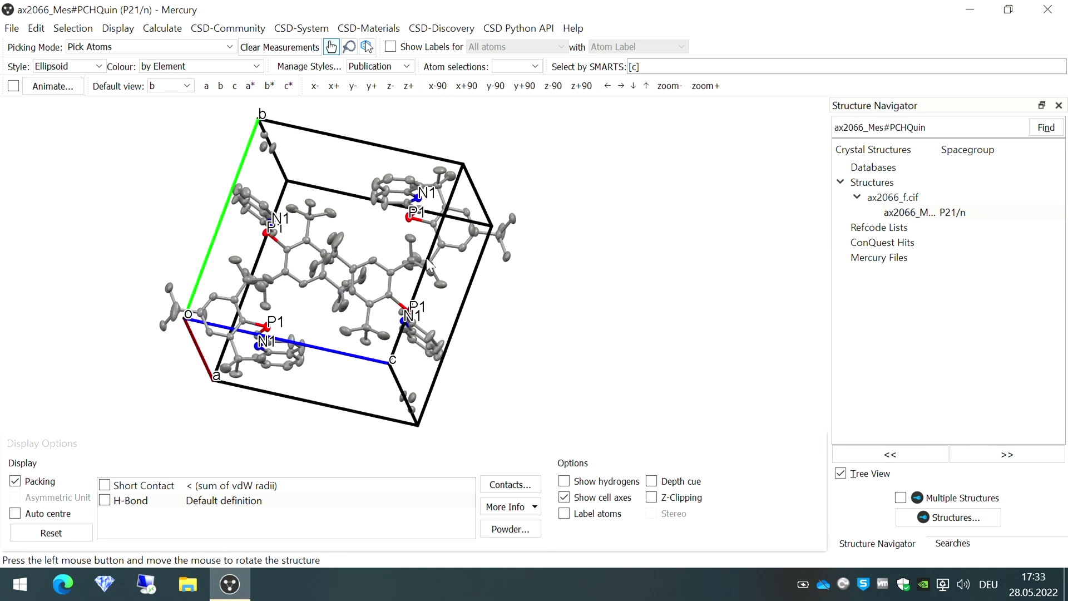
Step: View the packed unit cell along the a and b axes, ending with c as the default view
click(187, 86)
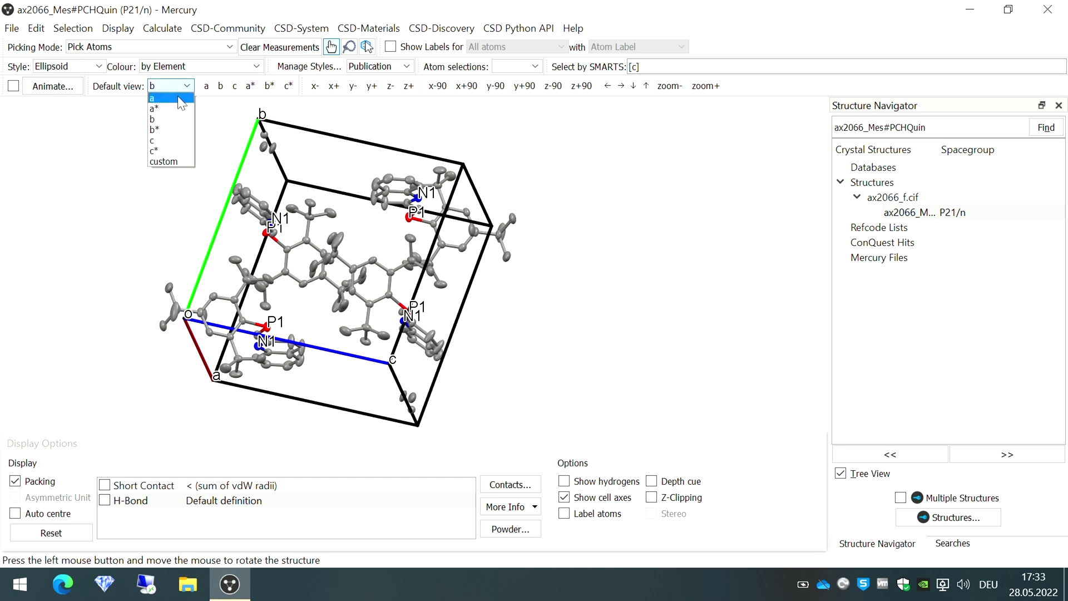
click(181, 99)
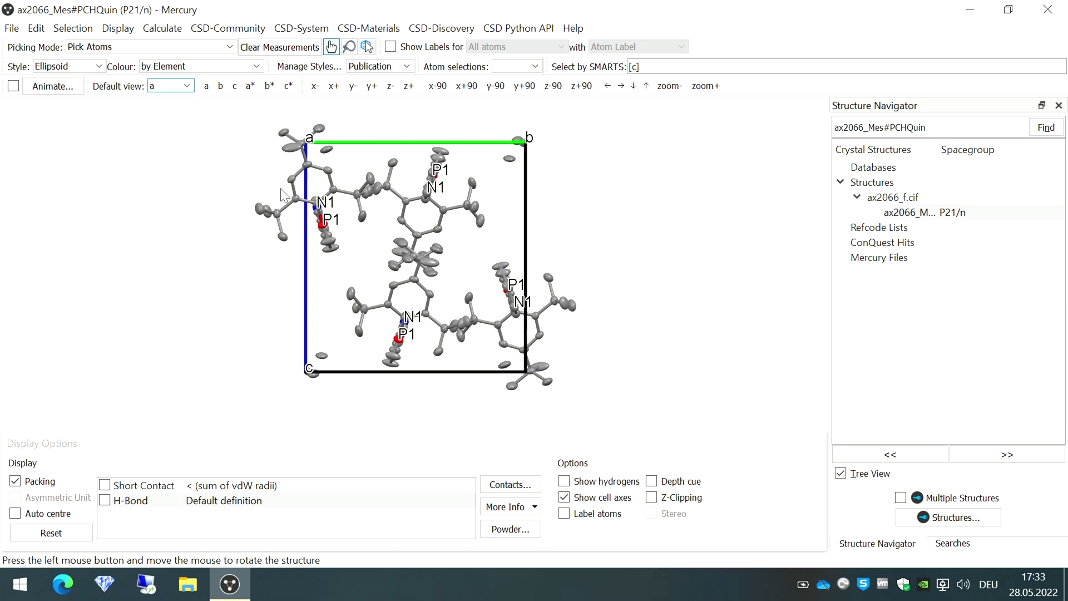
click(190, 87)
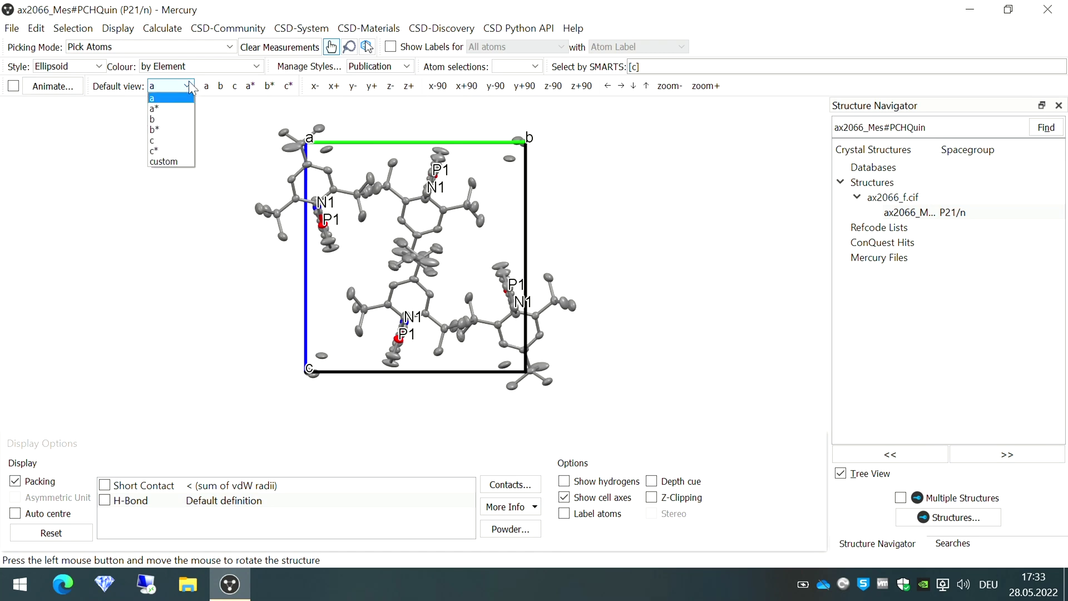
click(177, 108)
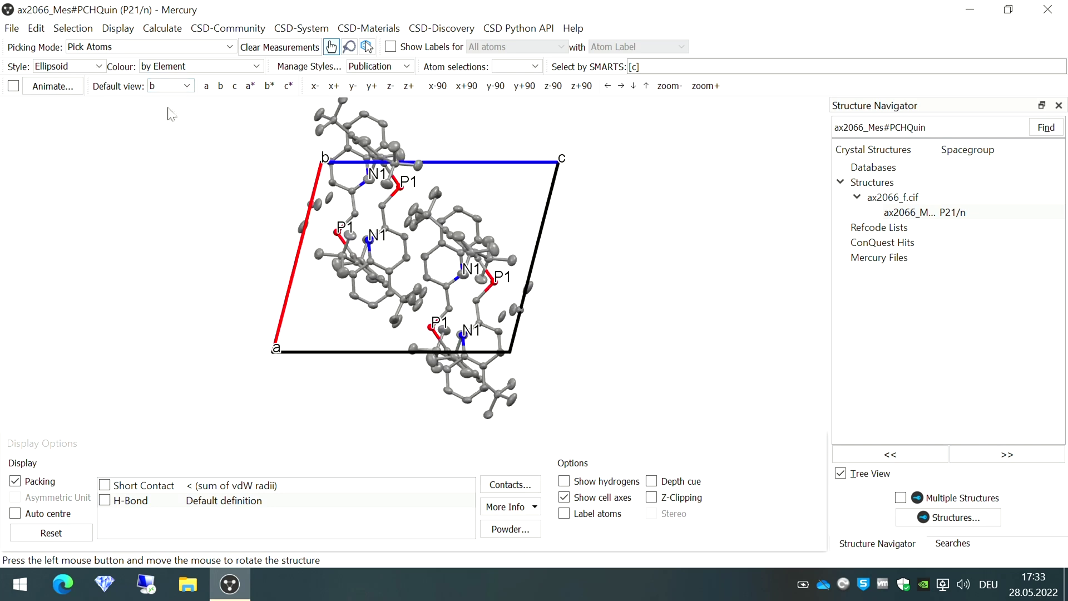
click(169, 86)
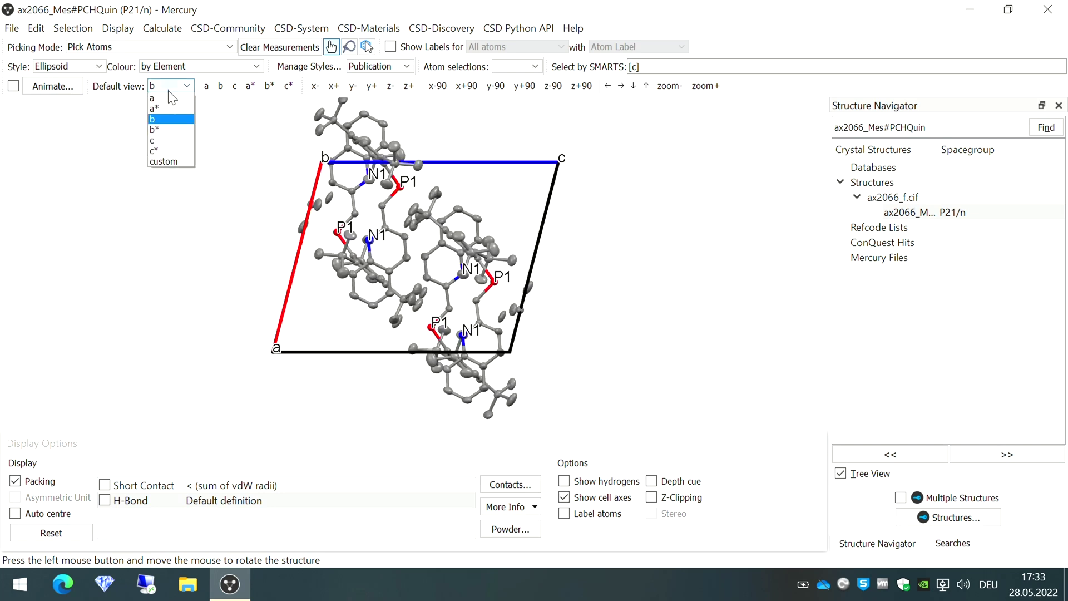
click(161, 144)
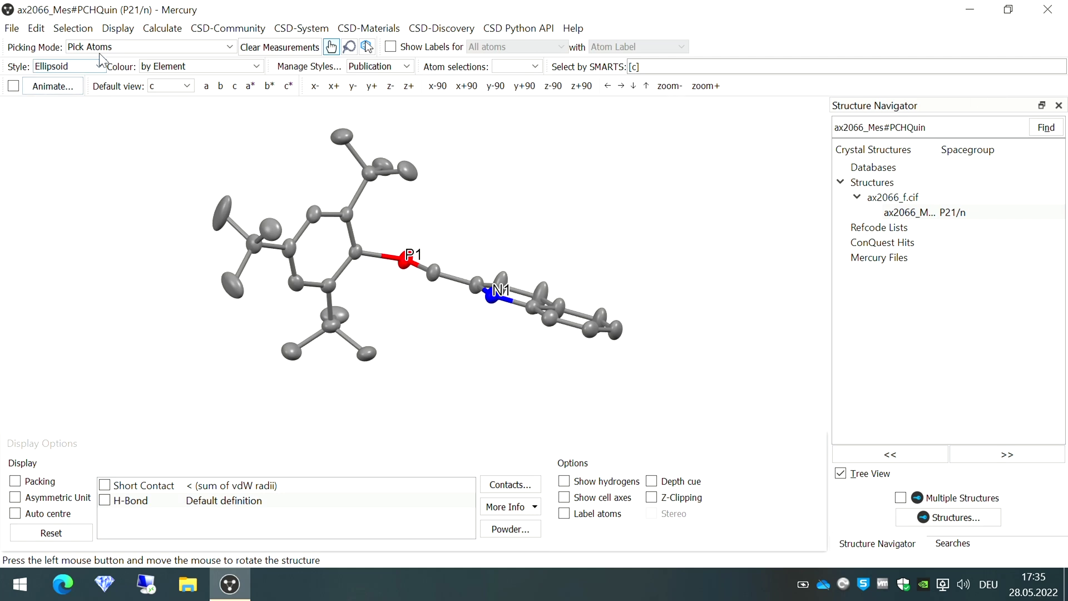
Step: Open the ellipsoid style settings and set the probability level to 30%
click(118, 29)
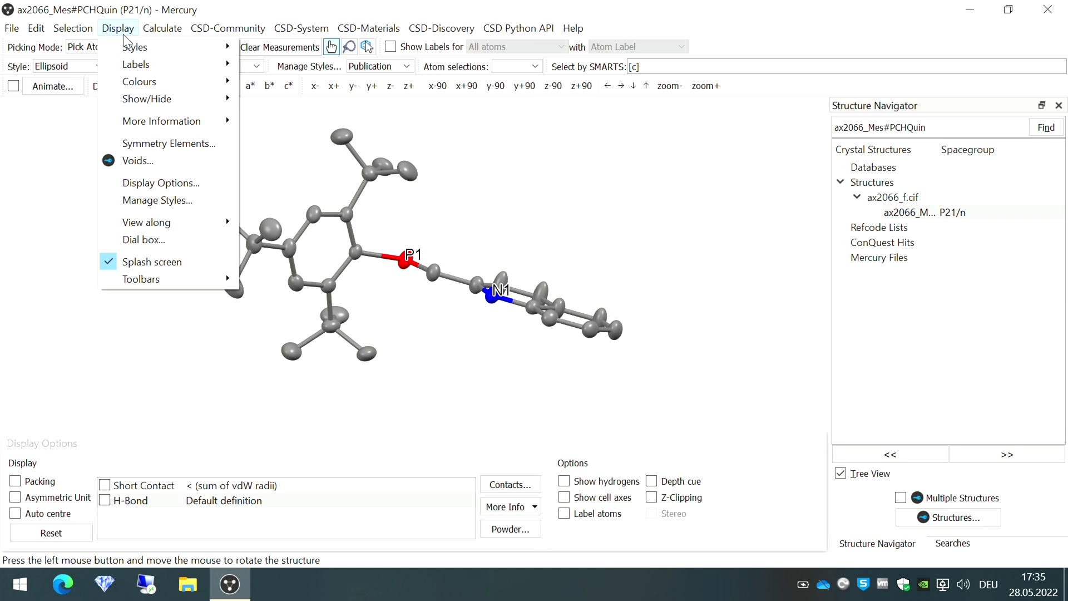
mouse_move(207, 51)
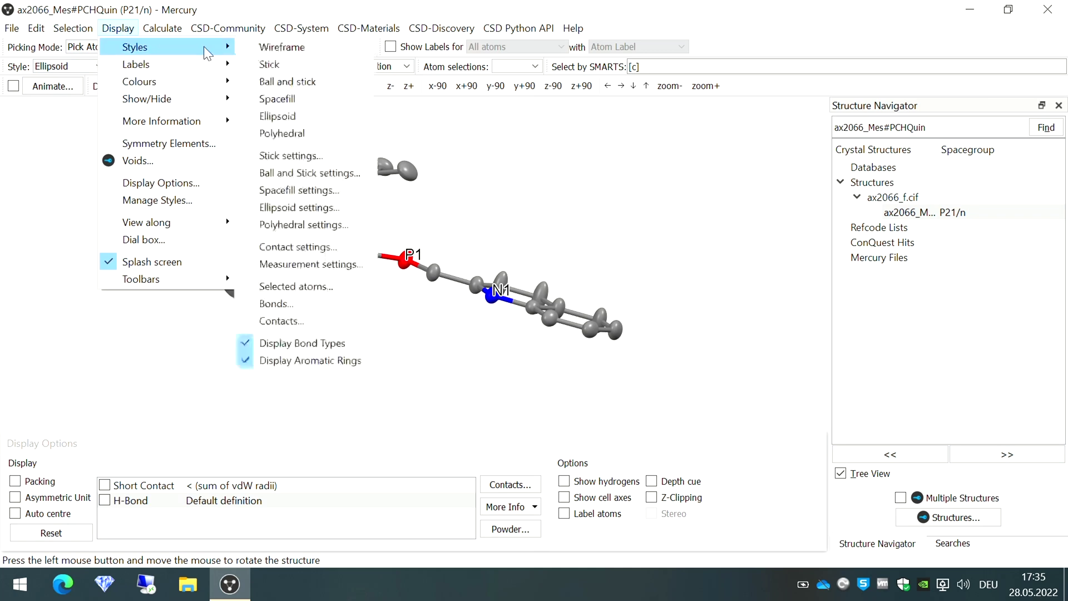
click(329, 207)
drag(574, 218, 727, 118)
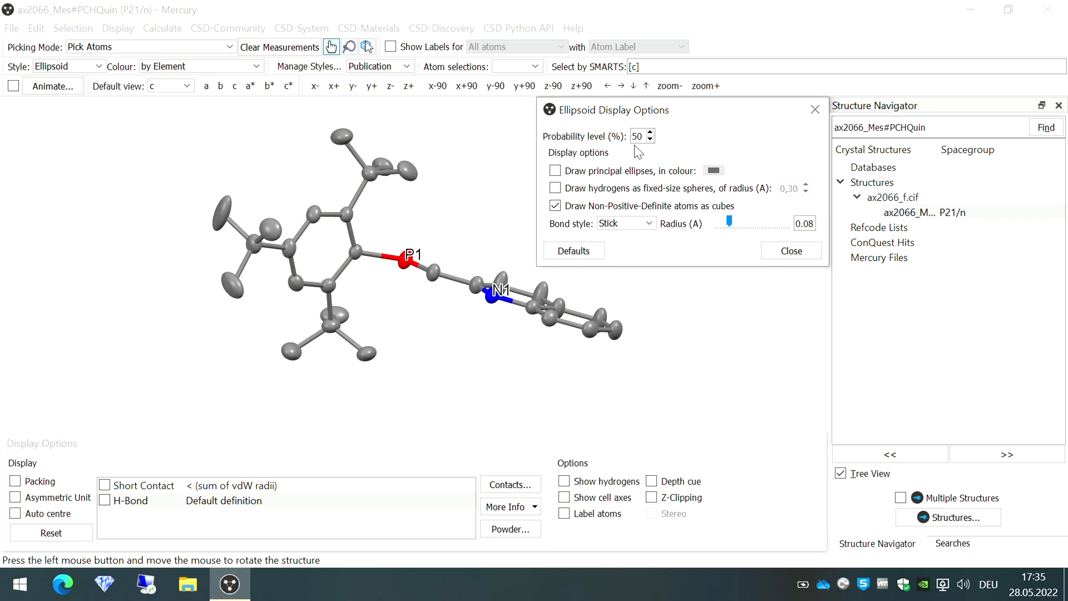
click(650, 139)
drag(650, 139, 651, 140)
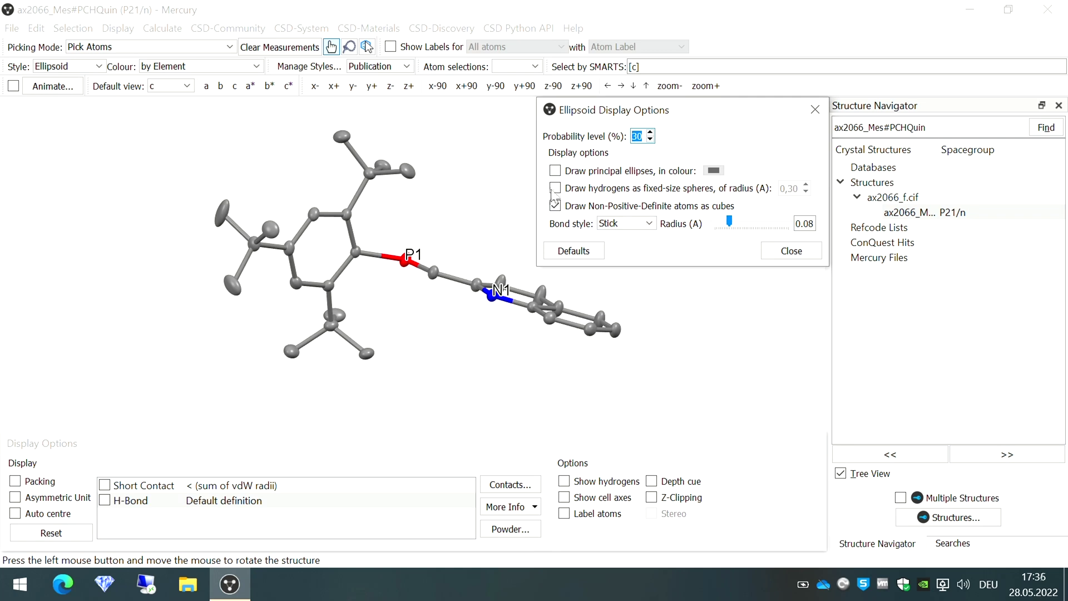
Step: Set the bond style of the ellipsoid display to Wireframe and inspect the molecule
click(623, 223)
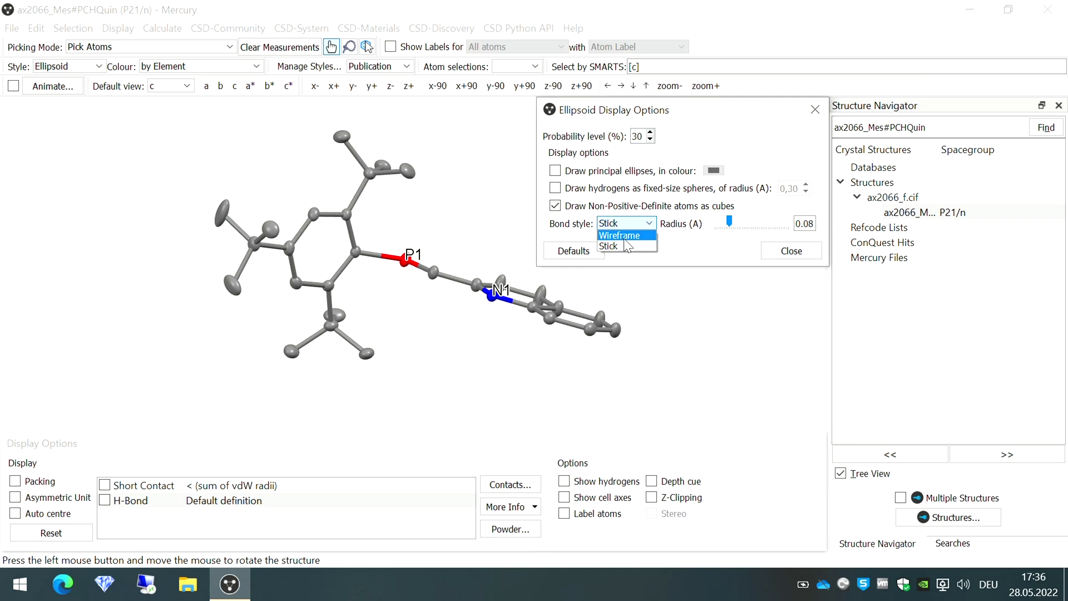
click(622, 237)
drag(437, 186, 411, 205)
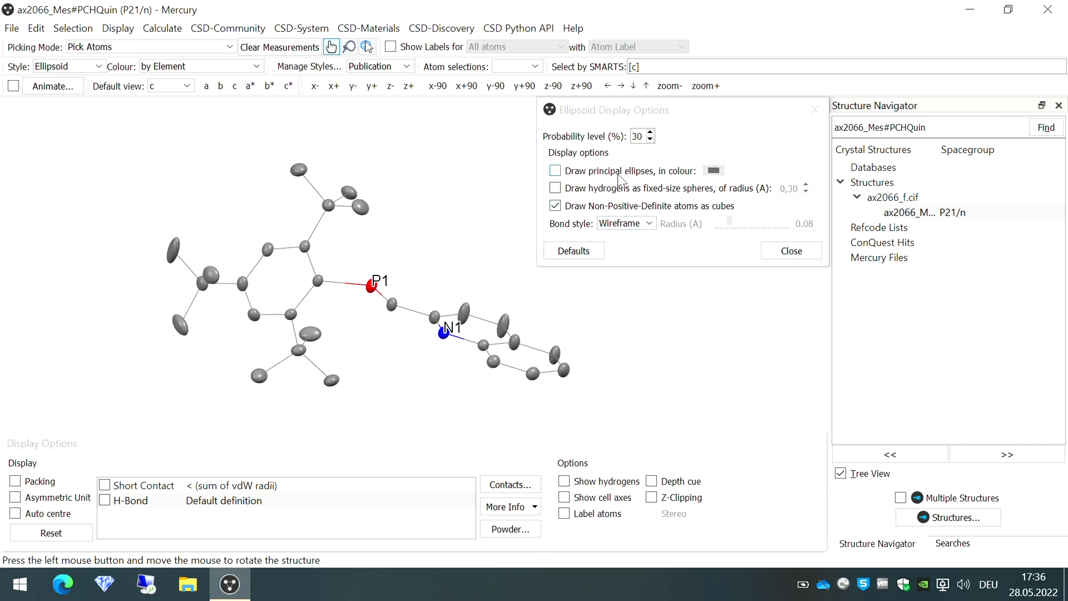
Step: Enable drawing of the principal ellipses on the atoms and set their colour to white
click(555, 171)
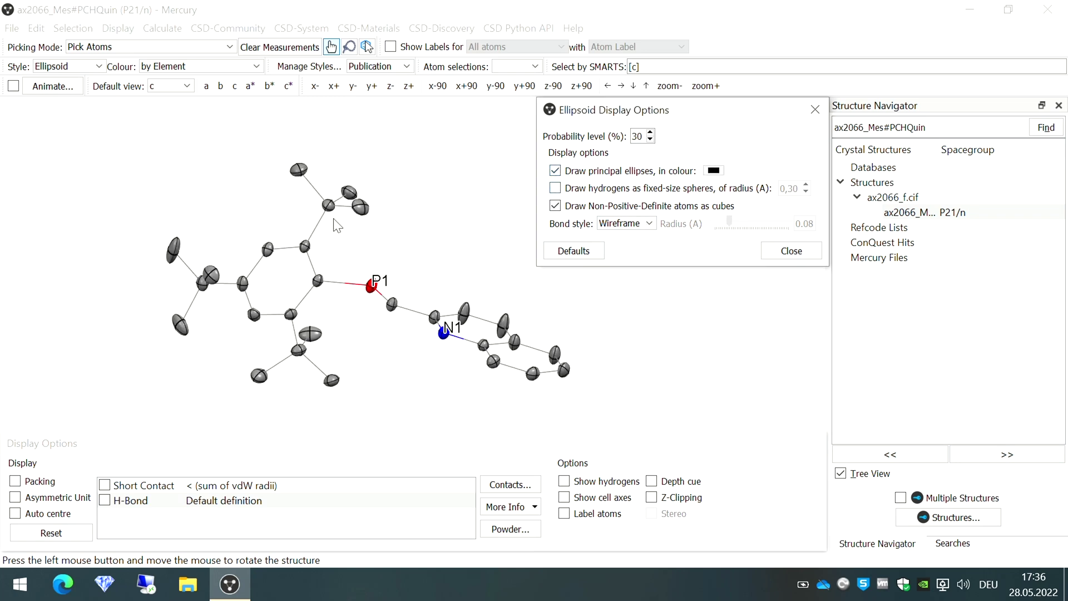
click(710, 169)
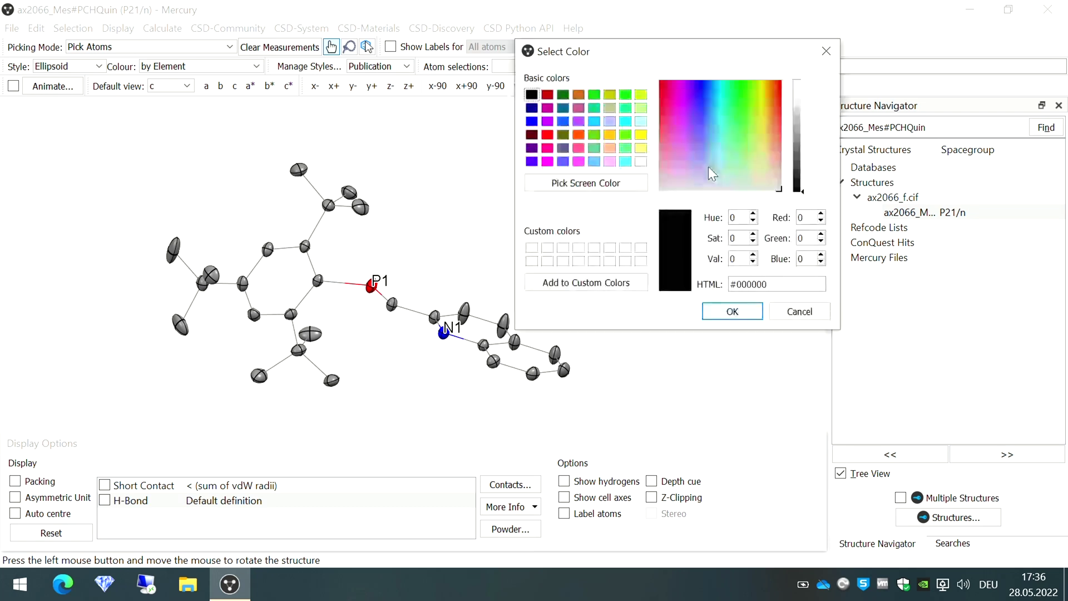
click(641, 161)
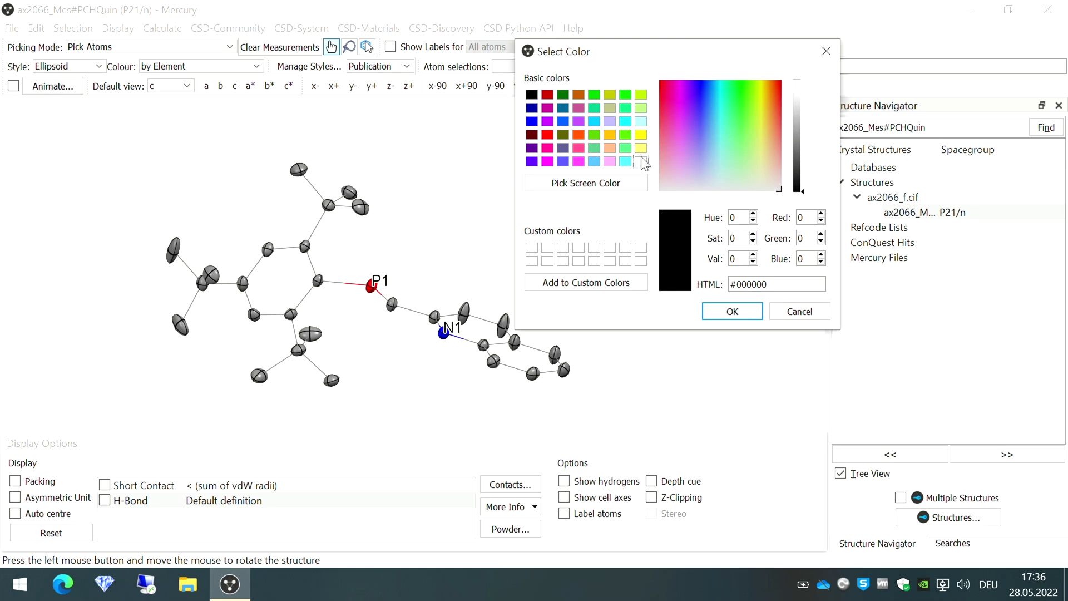
click(737, 311)
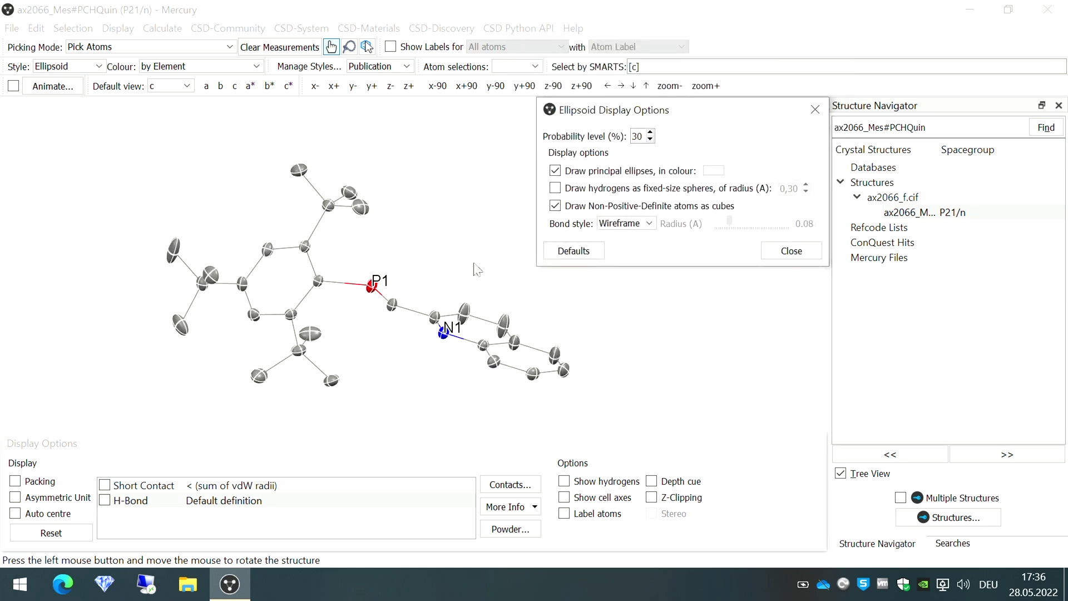
Step: Set the ellipsoid bond style to Stick with a radius of 0.07 Å and close the ellipsoid settings
drag(477, 269, 762, 343)
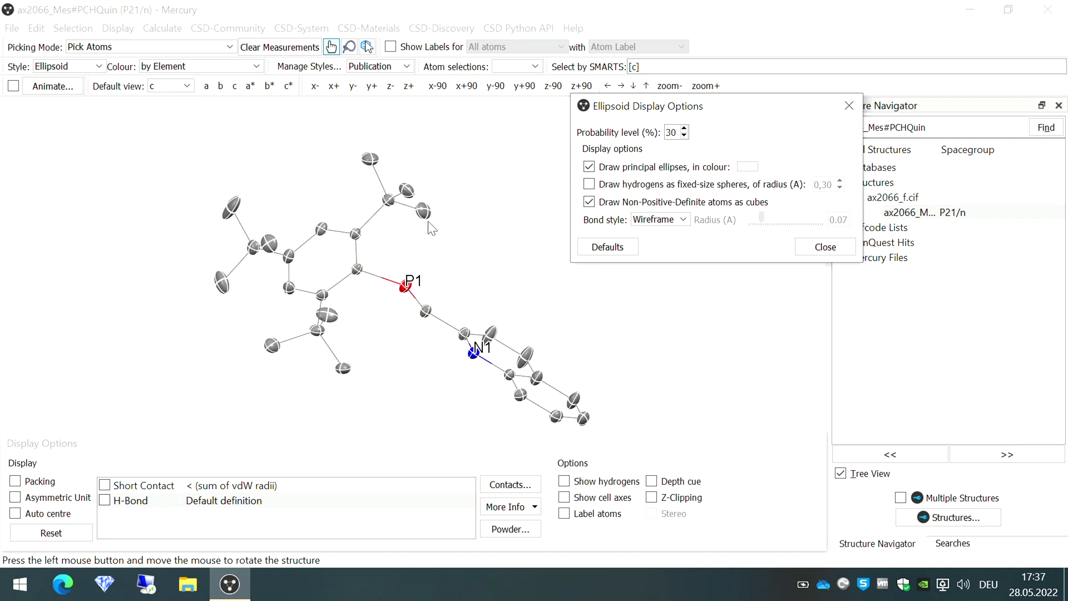
click(640, 220)
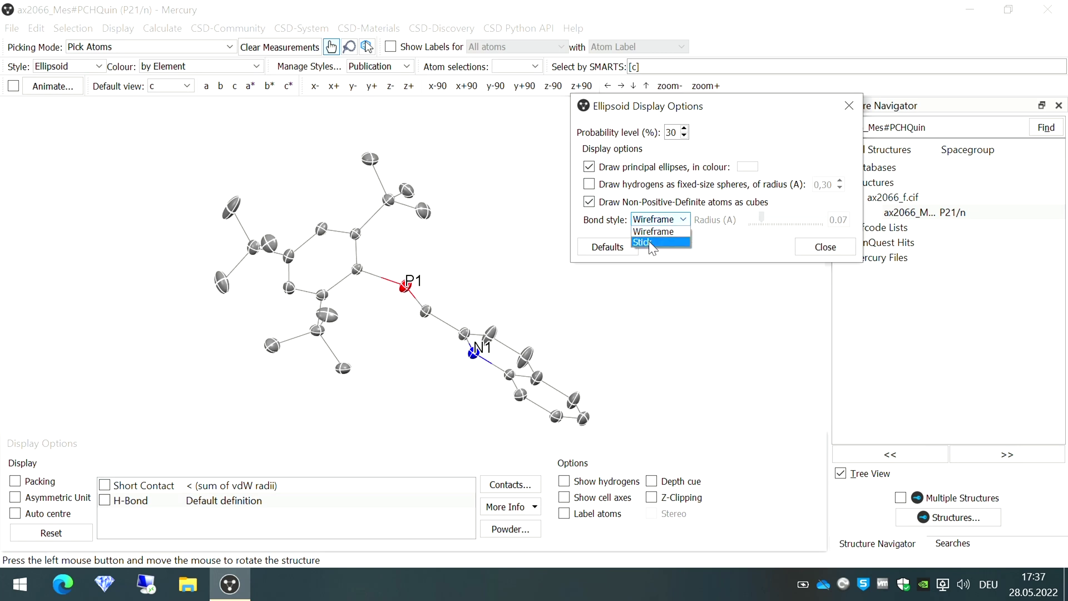
click(647, 242)
drag(761, 227, 757, 218)
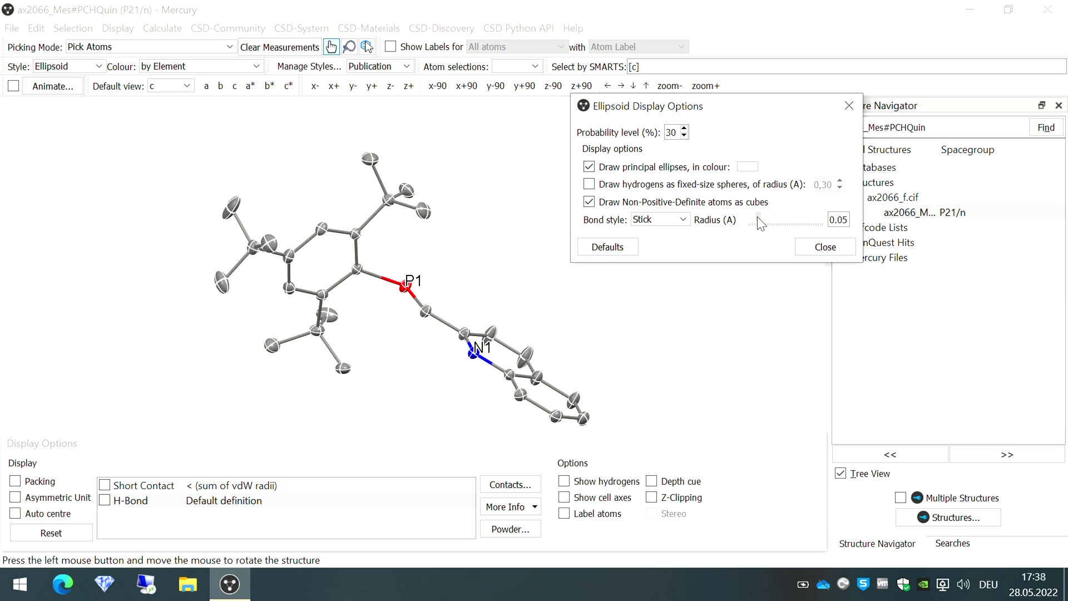
drag(758, 217, 761, 218)
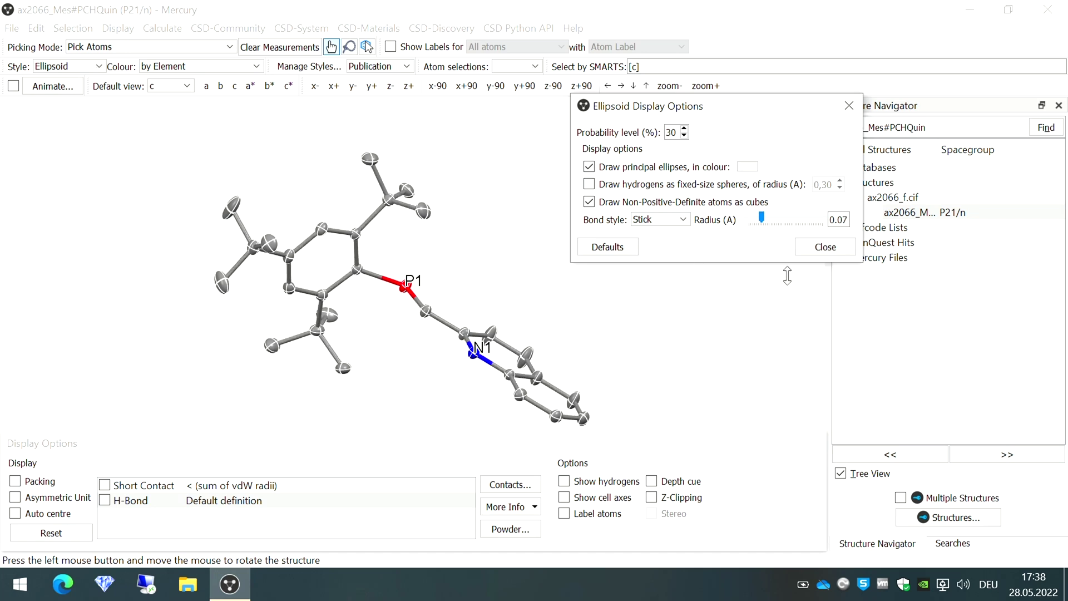
click(826, 246)
drag(427, 301, 321, 216)
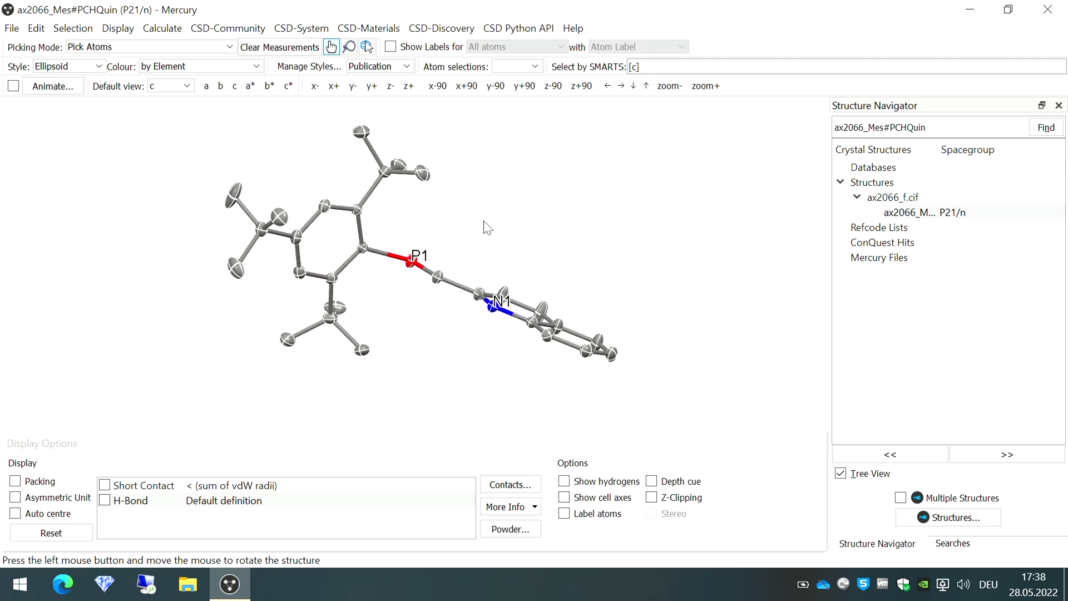